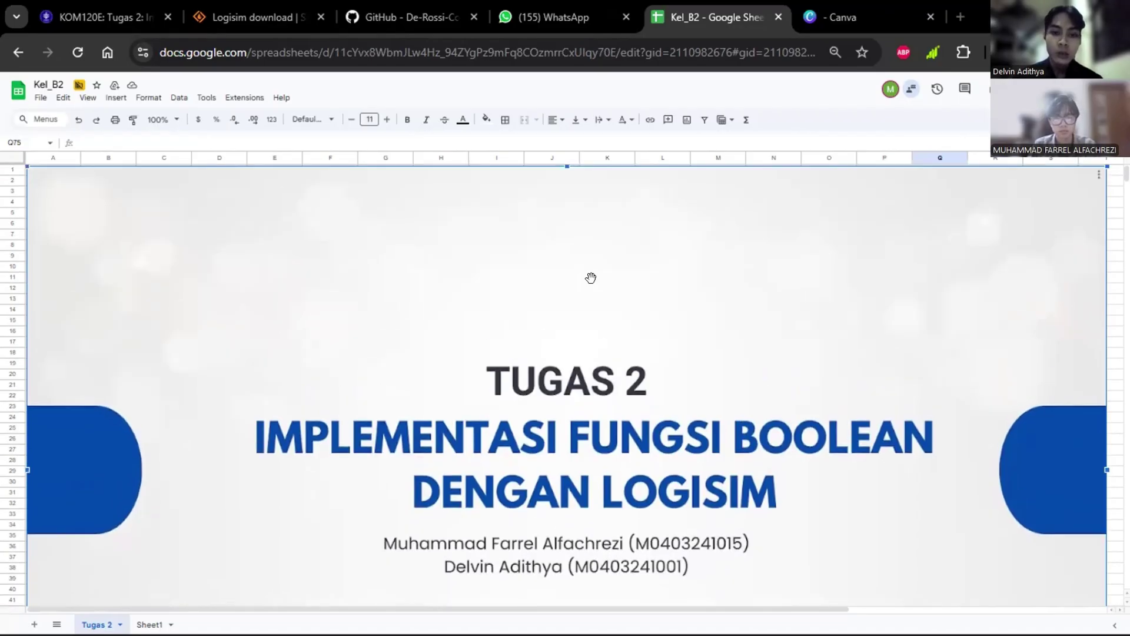
Step: Review the title and assignment description on the Tugas 2 sheet, and the truth table and K-maps on Sheet1
{"action": "scroll", "coordinate": [590, 278], "scroll_direction": "down", "scroll_amount": 2}
{"action": "scroll", "coordinate": [590, 278], "scroll_direction": "down", "scroll_amount": 1}
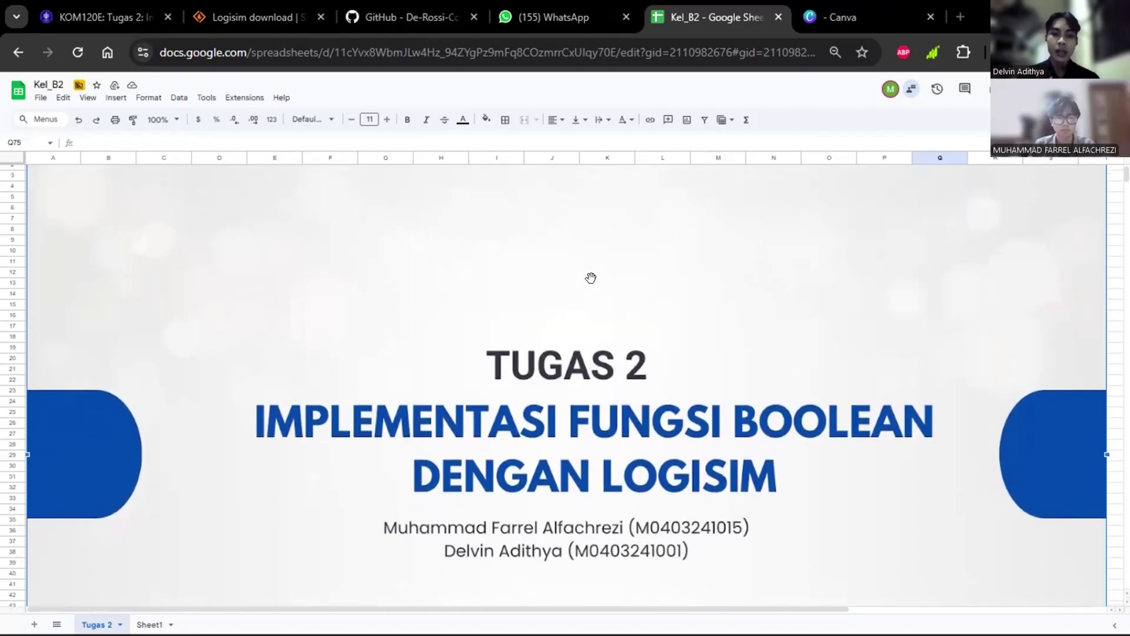
{"action": "scroll", "coordinate": [590, 278], "scroll_direction": "down", "scroll_amount": 1}
{"action": "scroll", "coordinate": [591, 278], "scroll_direction": "up", "scroll_amount": 3}
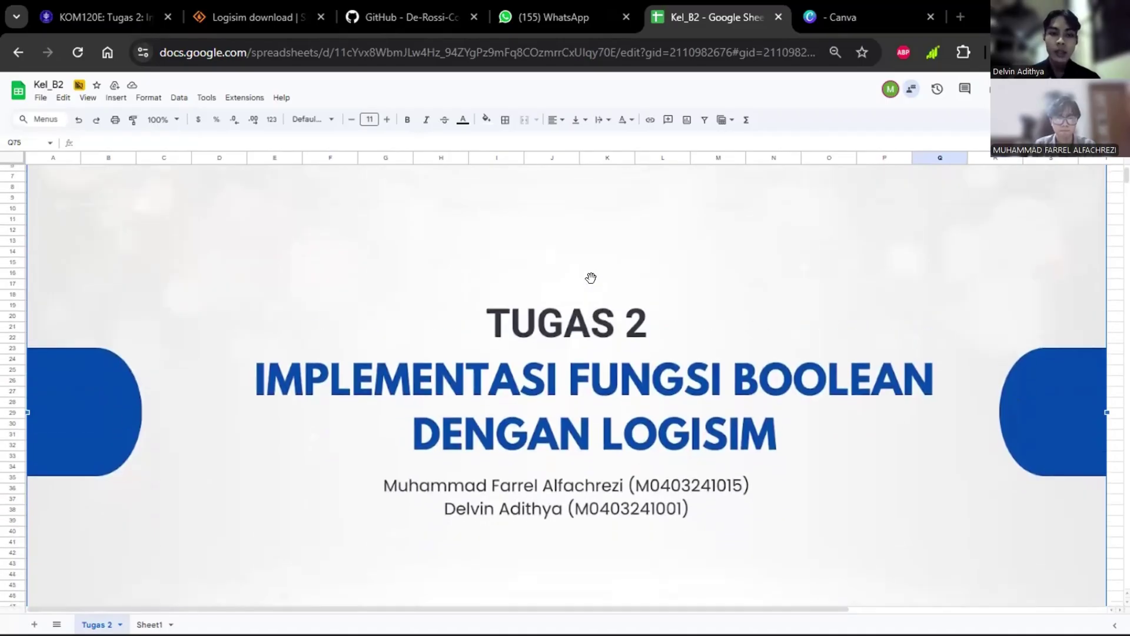
{"action": "scroll", "coordinate": [591, 278], "scroll_direction": "down", "scroll_amount": 2}
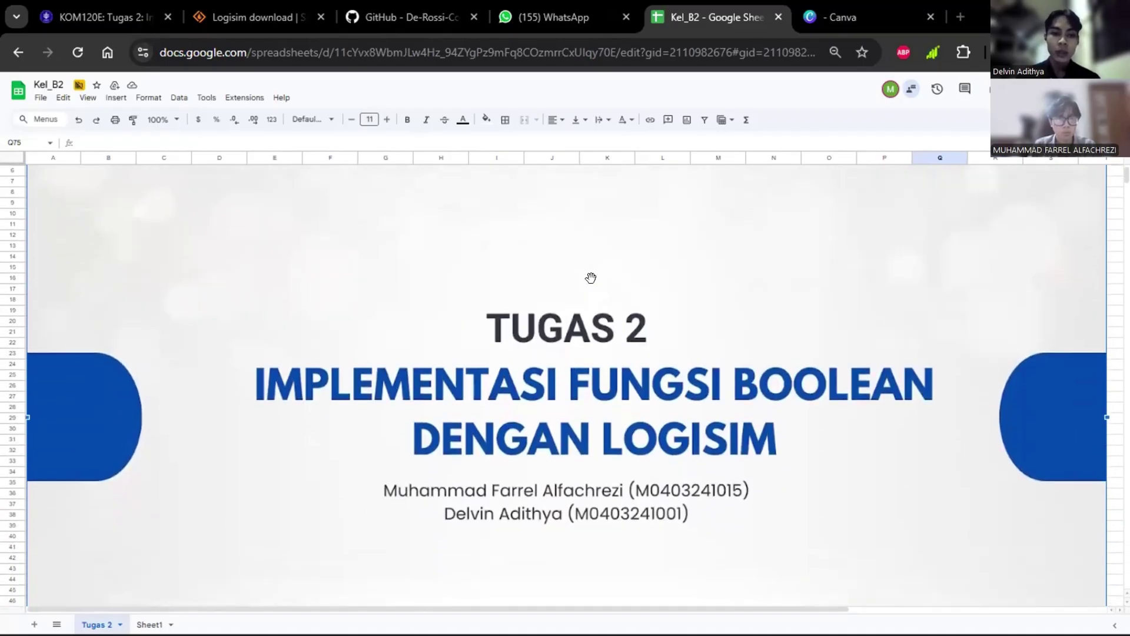
{"action": "scroll", "coordinate": [591, 278], "scroll_direction": "down", "scroll_amount": 1}
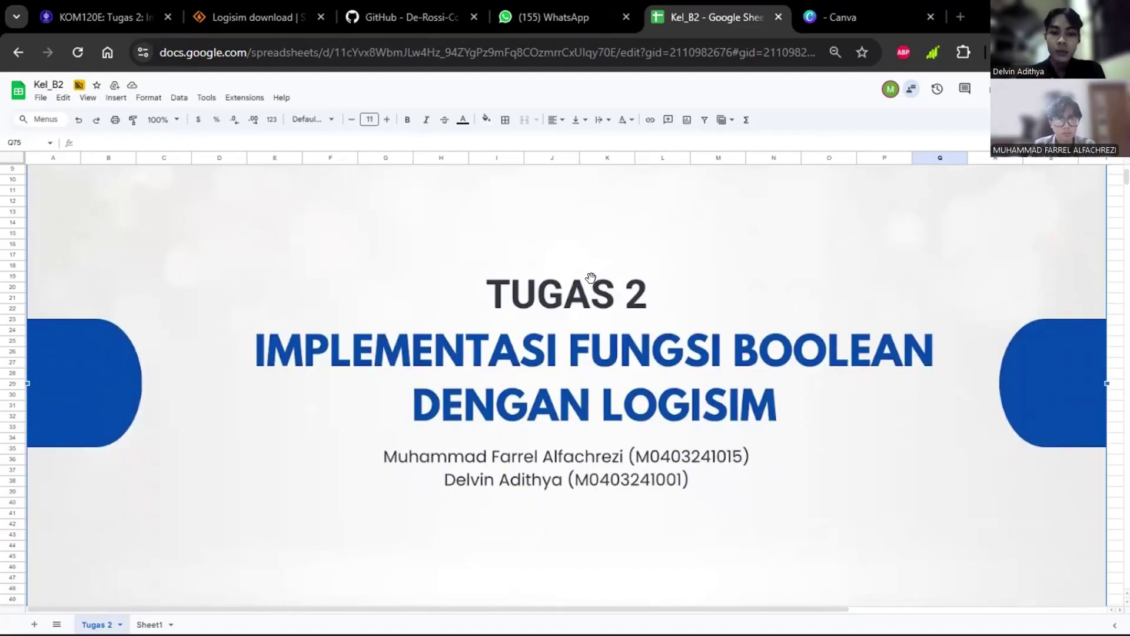
{"action": "scroll", "coordinate": [591, 278], "scroll_direction": "down", "scroll_amount": 1}
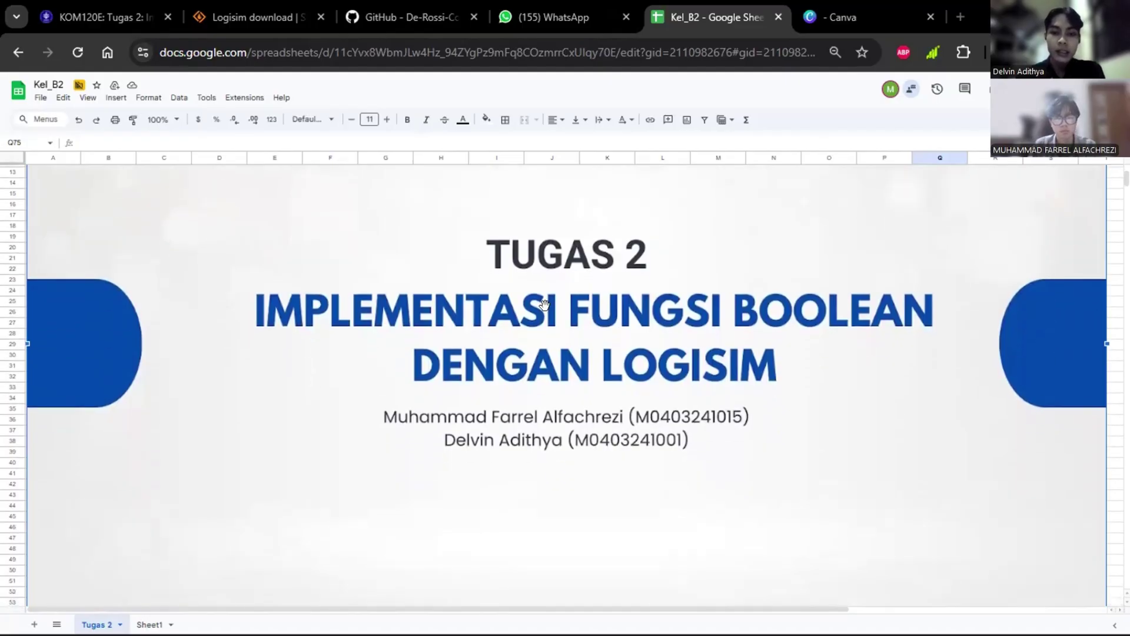
{"action": "scroll", "coordinate": [545, 304], "scroll_direction": "down", "scroll_amount": 3}
{"action": "scroll", "coordinate": [544, 304], "scroll_direction": "down", "scroll_amount": 6}
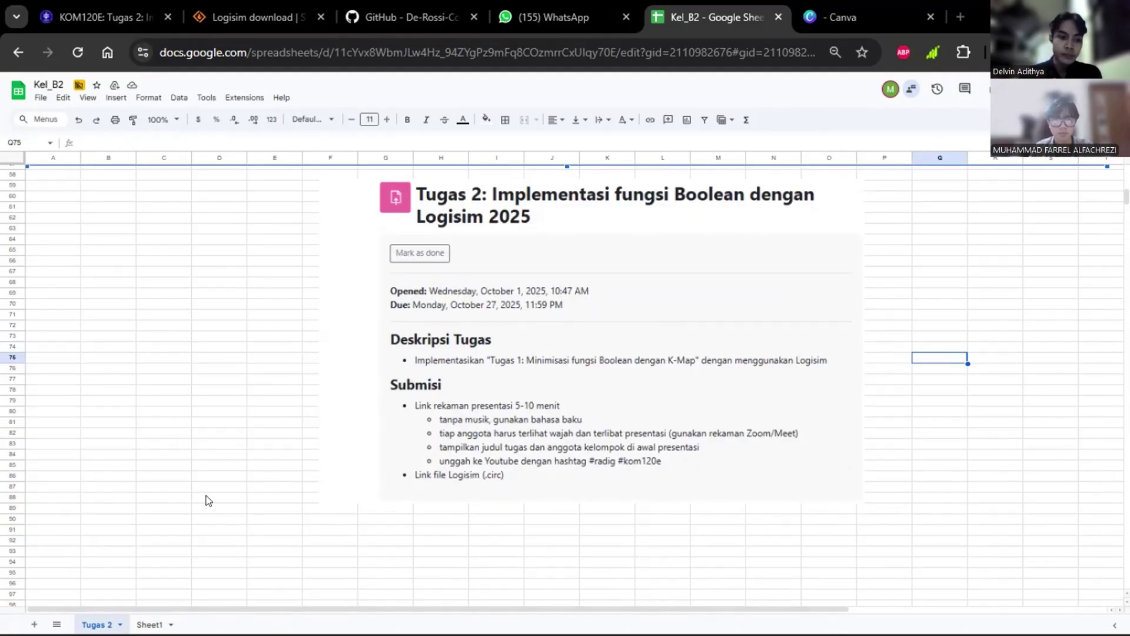
{"action": "left_click", "coordinate": [150, 624]}
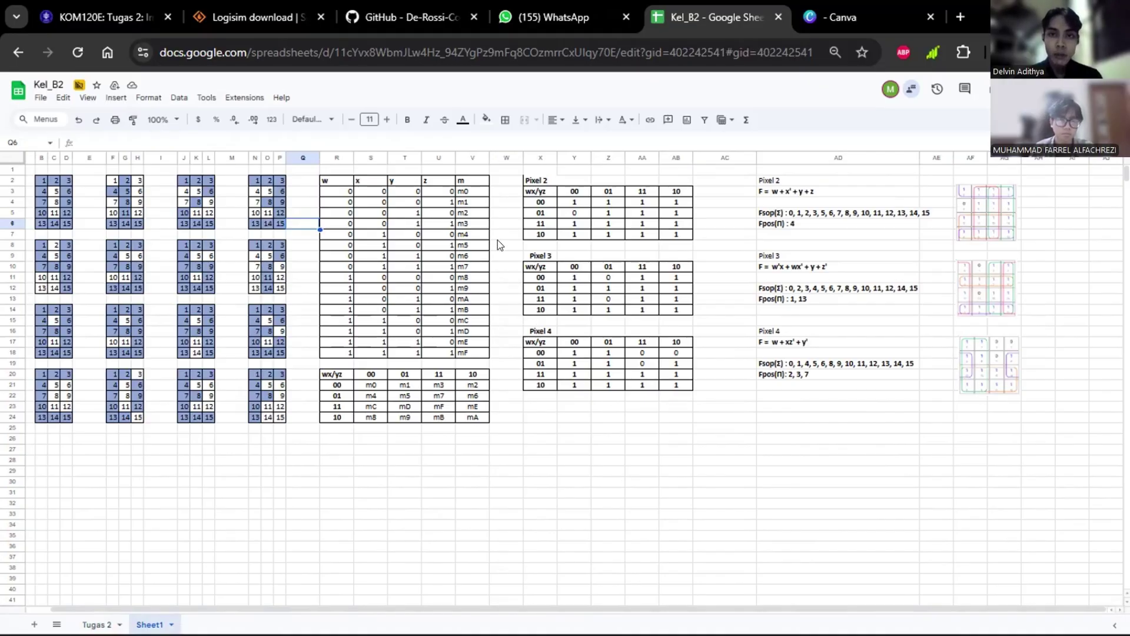
Step: Switch to Logisim and open the Combinational Analysis of the main circuit
{"action": "key", "text": "alt+Tab"}
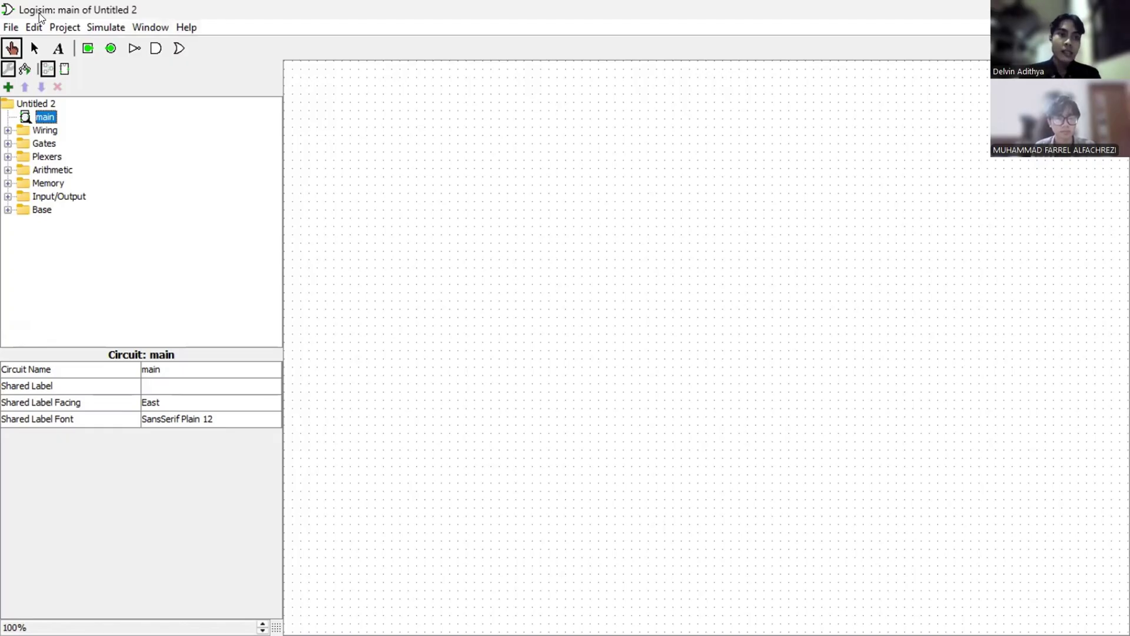
{"action": "right_click", "coordinate": [49, 116]}
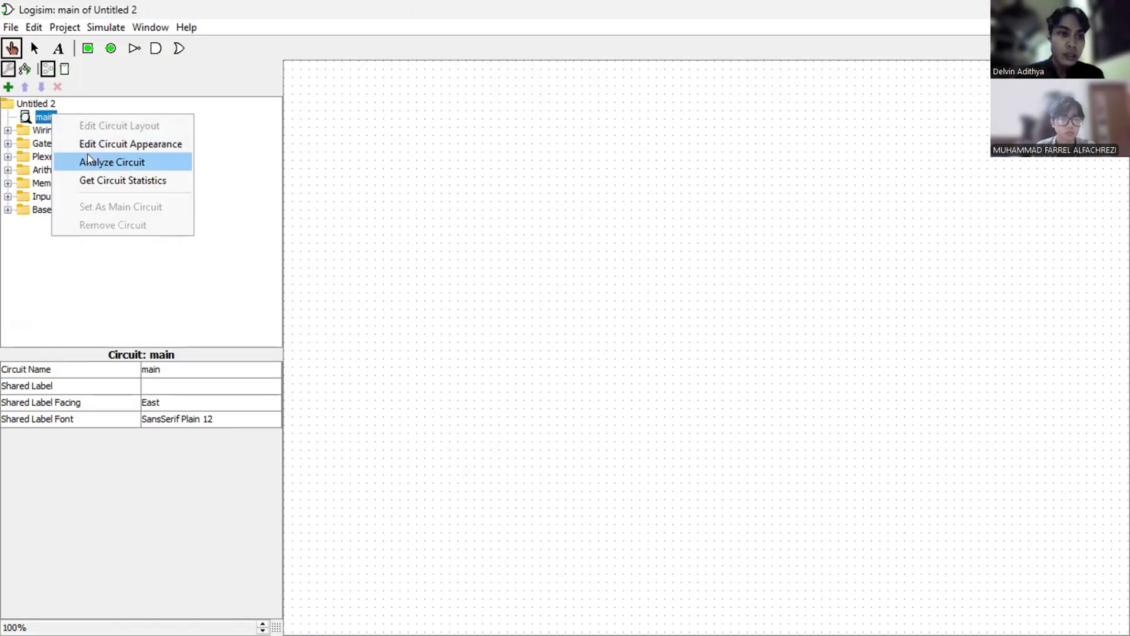
{"action": "right_click", "coordinate": [42, 115]}
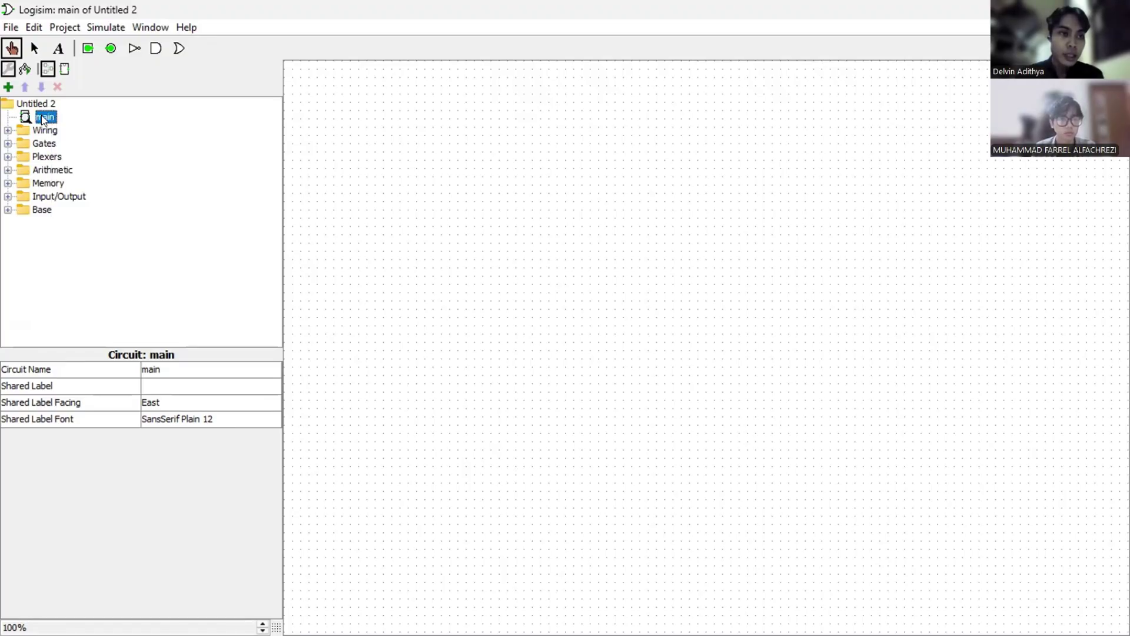
{"action": "right_click", "coordinate": [41, 114]}
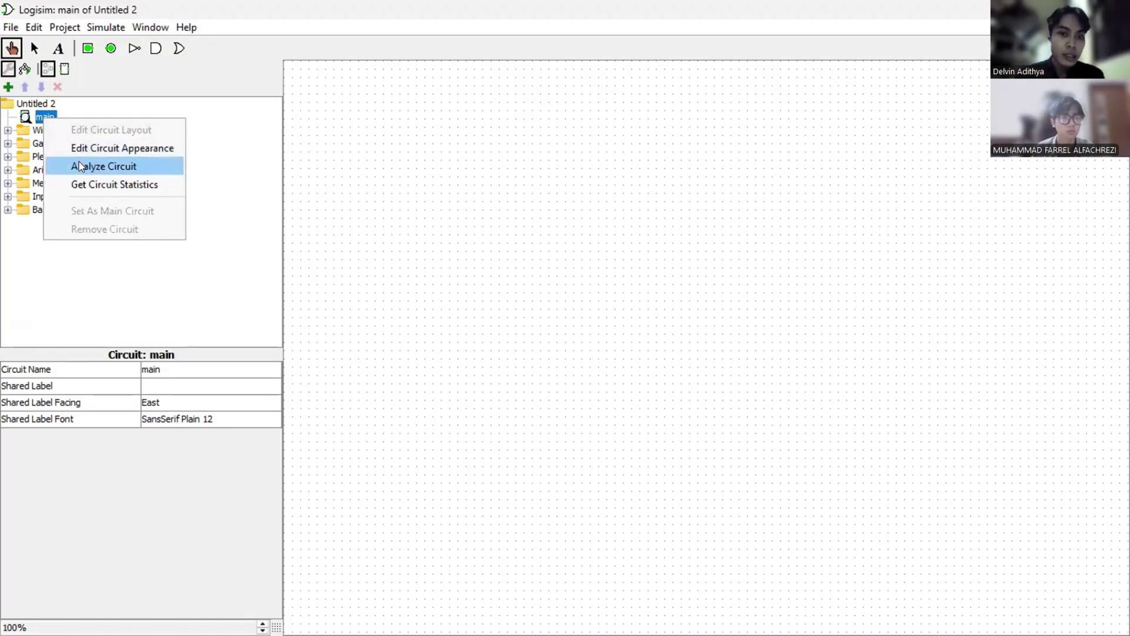
{"action": "left_click", "coordinate": [579, 271]}
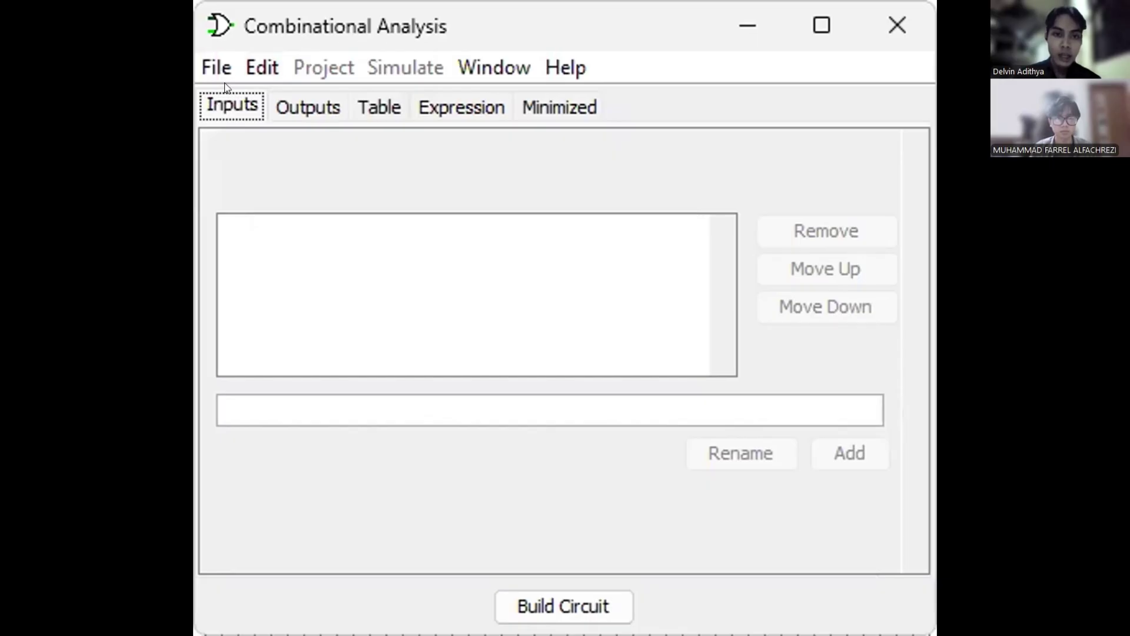
Step: Add the four input variables w, x, y and z to the combinational analysis
{"action": "left_click", "coordinate": [305, 402]}
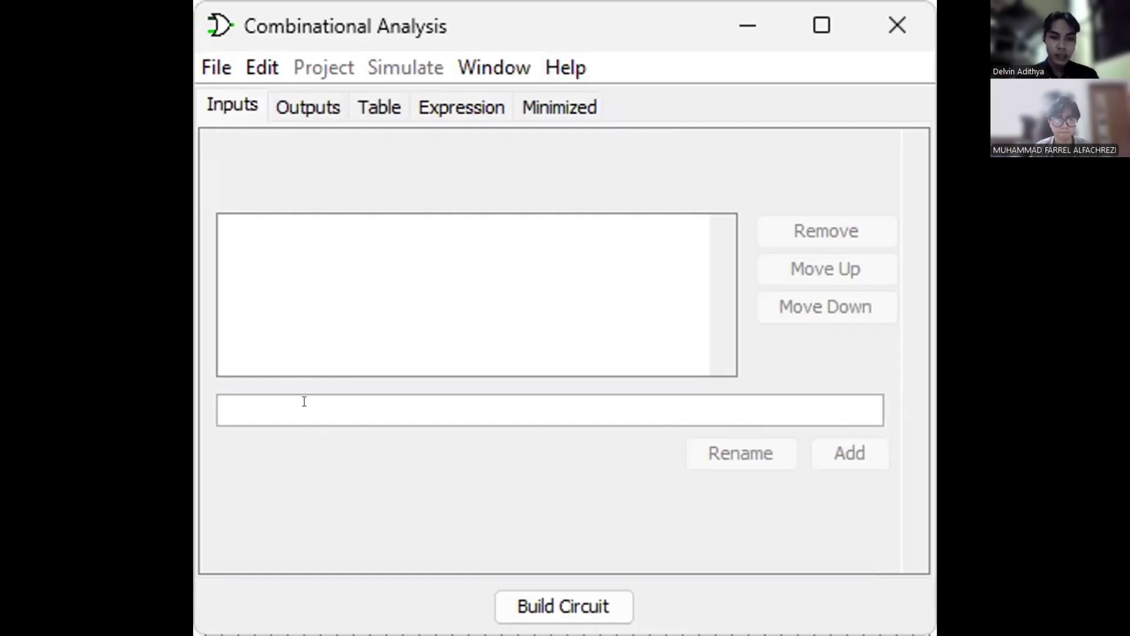
{"action": "type", "text": "w"}
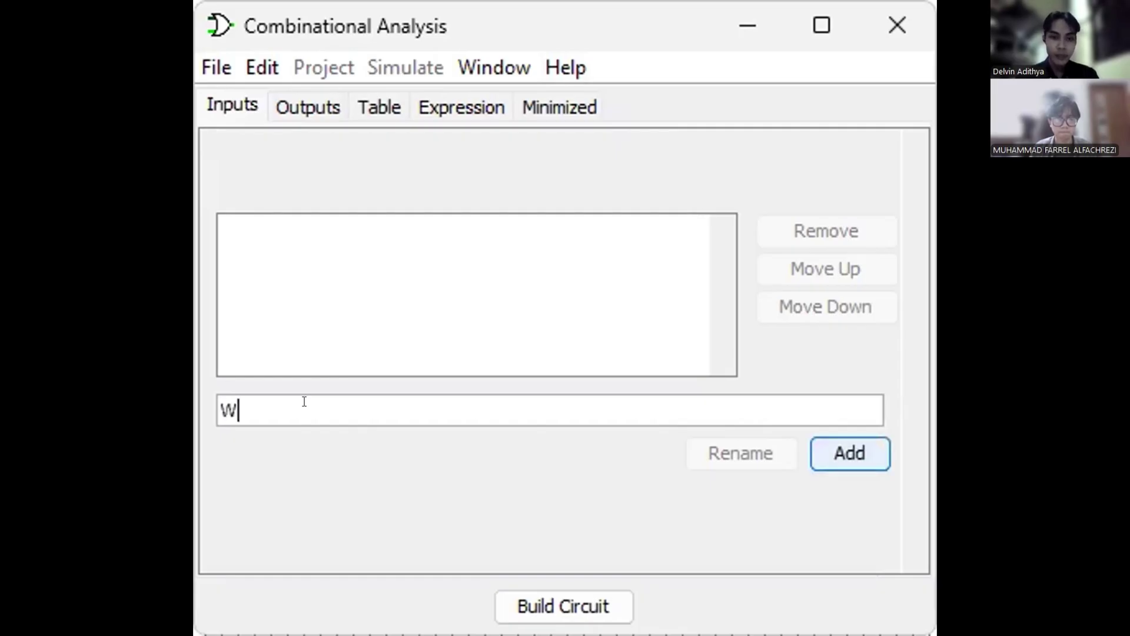
{"action": "left_click", "coordinate": [831, 452]}
{"action": "type", "text": "x"}
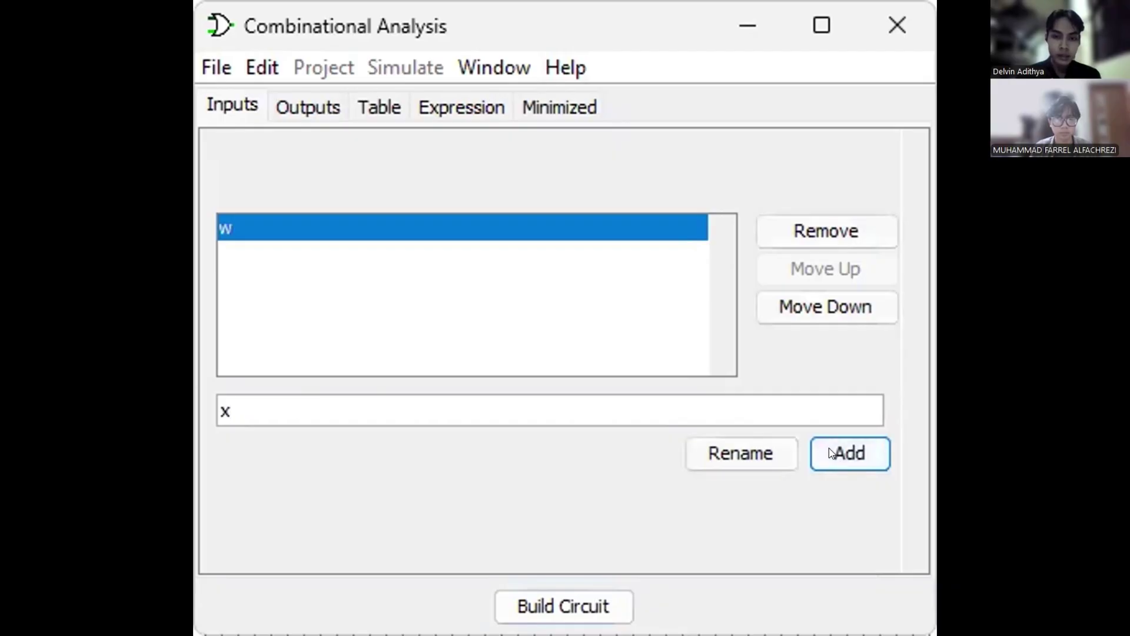
{"action": "left_click", "coordinate": [830, 452]}
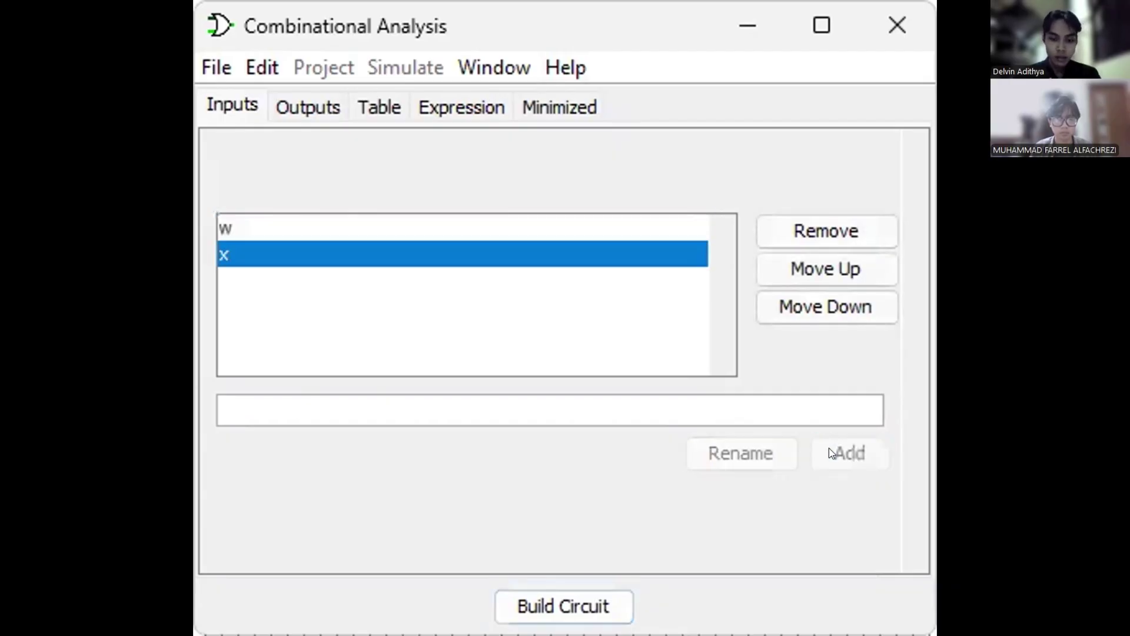
{"action": "type", "text": "y"}
{"action": "left_click", "coordinate": [830, 452]}
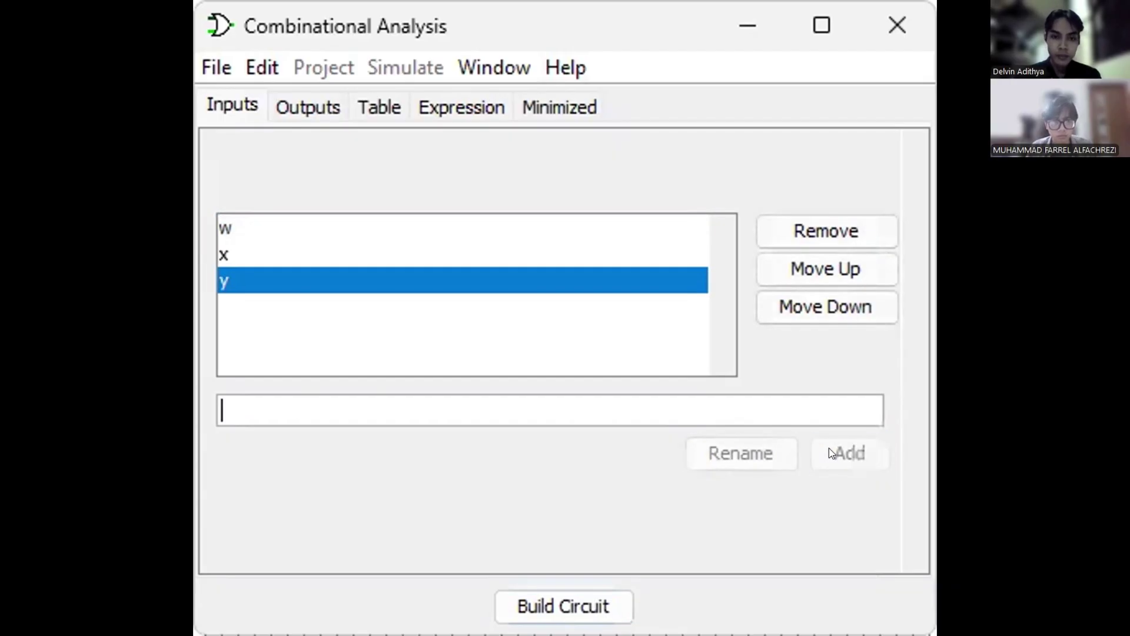
{"action": "type", "text": "z"}
{"action": "left_click", "coordinate": [830, 452]}
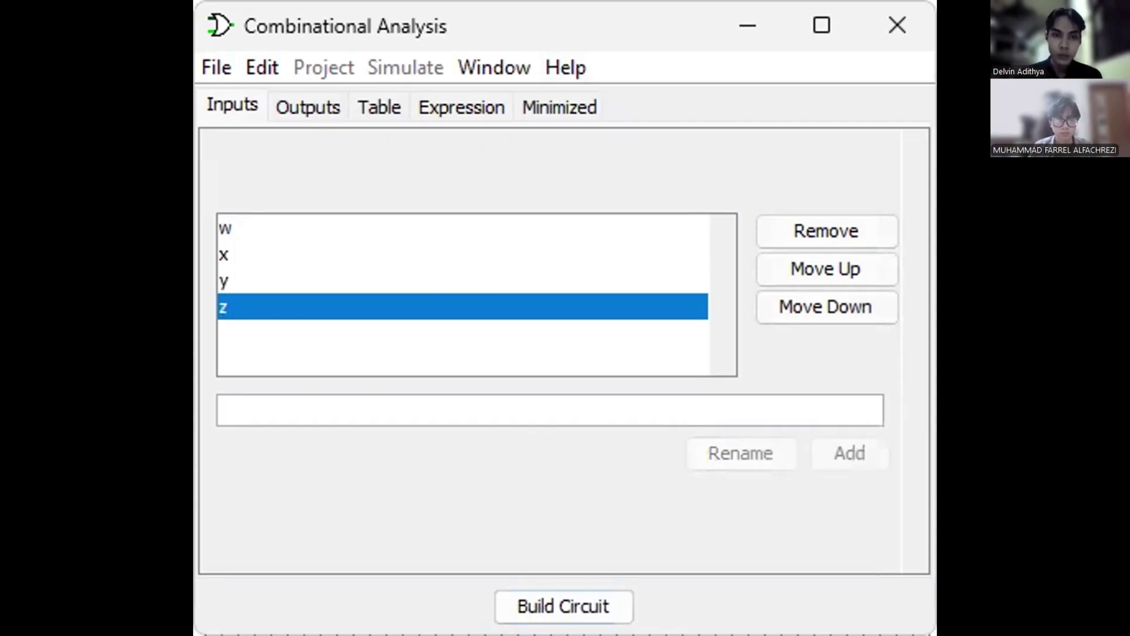
Step: Add an output variable named F to the combinational analysis
{"action": "left_click", "coordinate": [301, 111]}
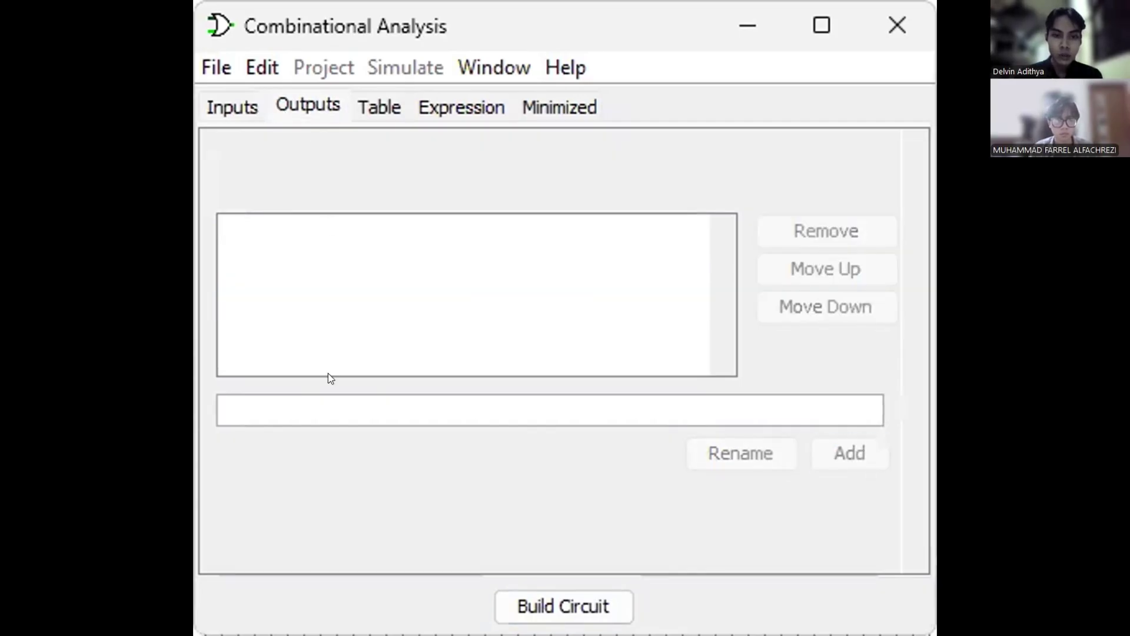
{"action": "type", "text": "F"}
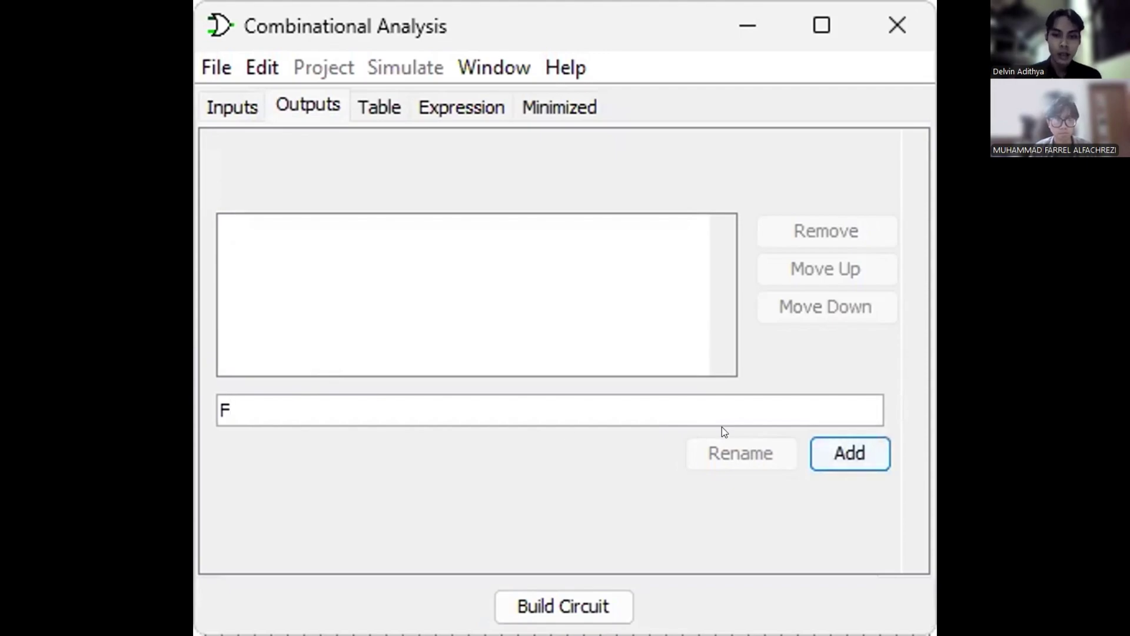
{"action": "left_click", "coordinate": [830, 453]}
Step: In the truth table, set output F to 1 for the input rows 0000 through 0011
{"action": "left_click", "coordinate": [380, 107]}
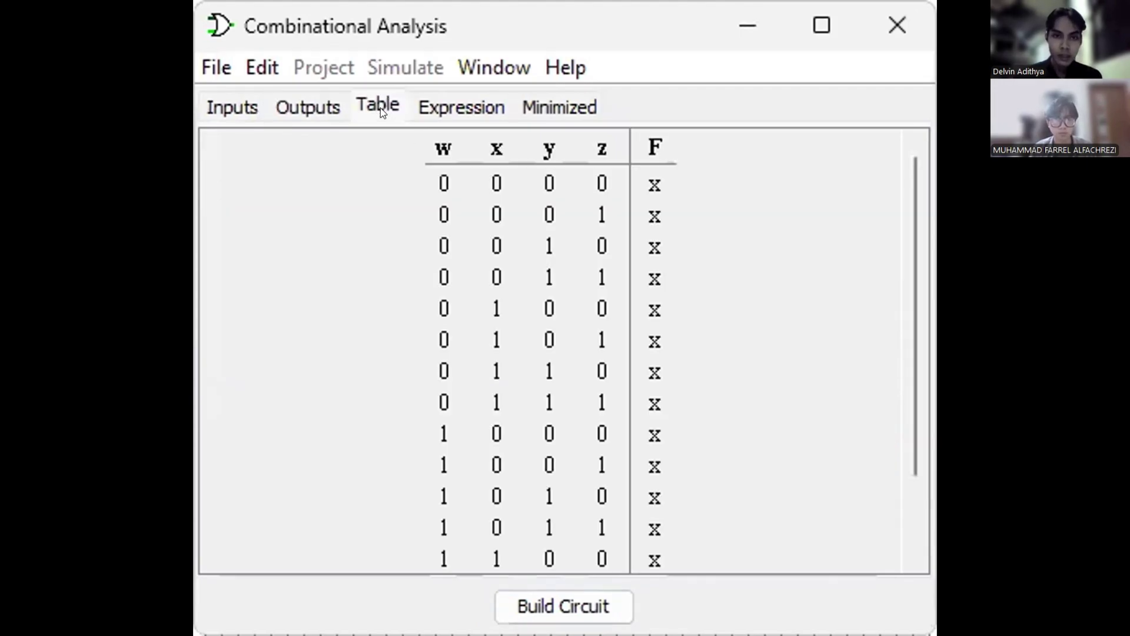
{"action": "scroll", "coordinate": [518, 218], "scroll_direction": "down", "scroll_amount": 3}
{"action": "scroll", "coordinate": [517, 218], "scroll_direction": "up", "scroll_amount": 3}
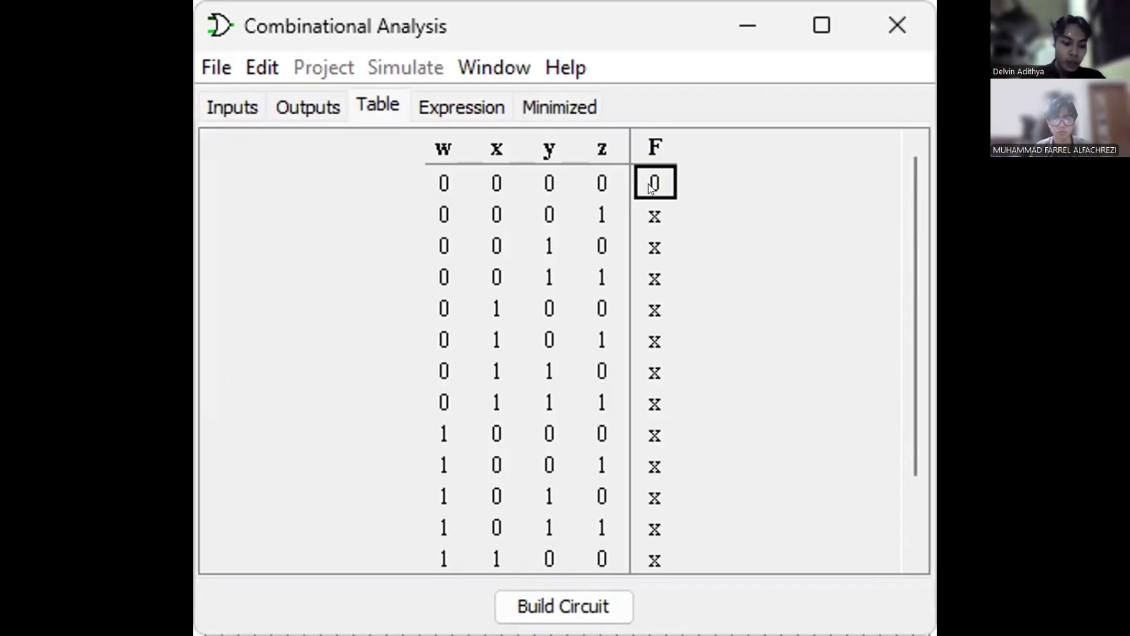
{"action": "scroll", "coordinate": [649, 216], "scroll_direction": "down", "scroll_amount": 1}
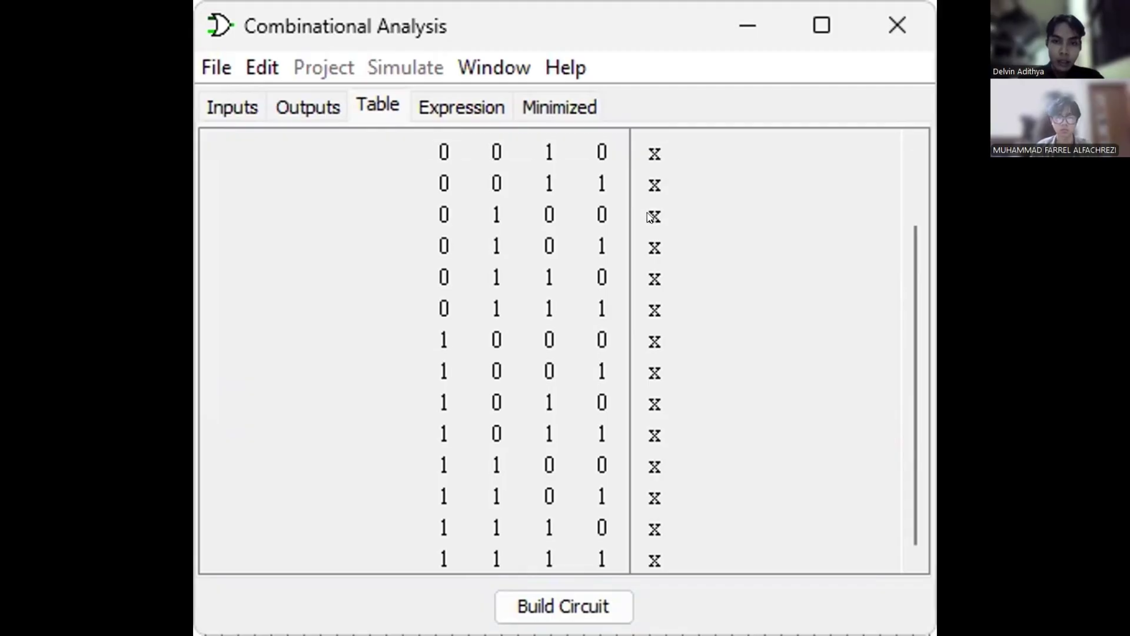
{"action": "scroll", "coordinate": [650, 217], "scroll_direction": "up", "scroll_amount": 1}
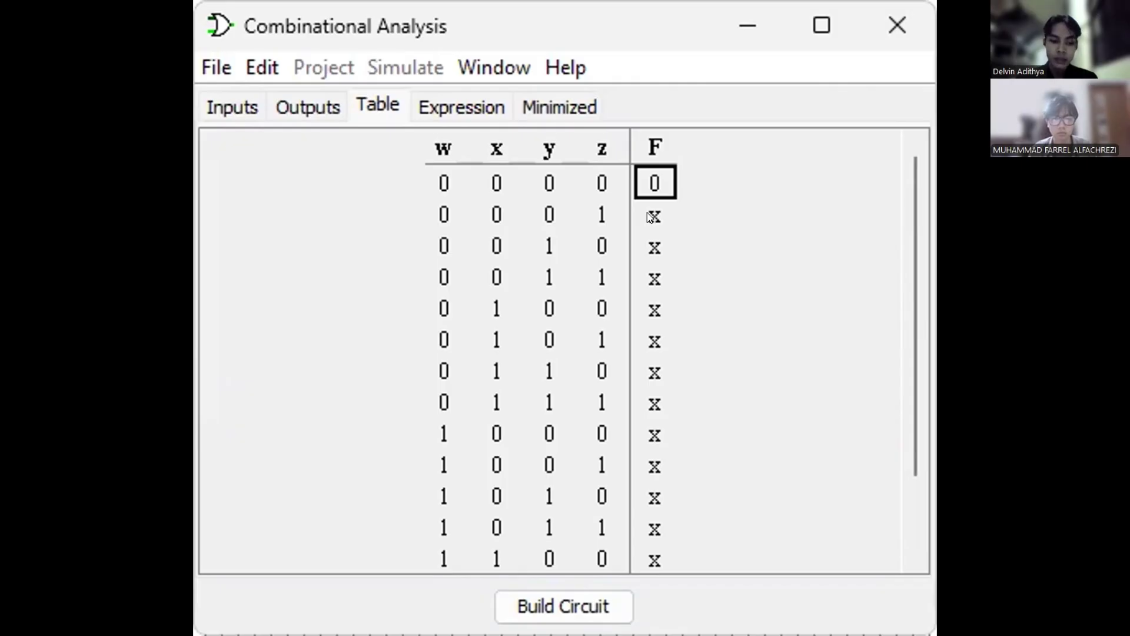
{"action": "key", "text": "Left"}
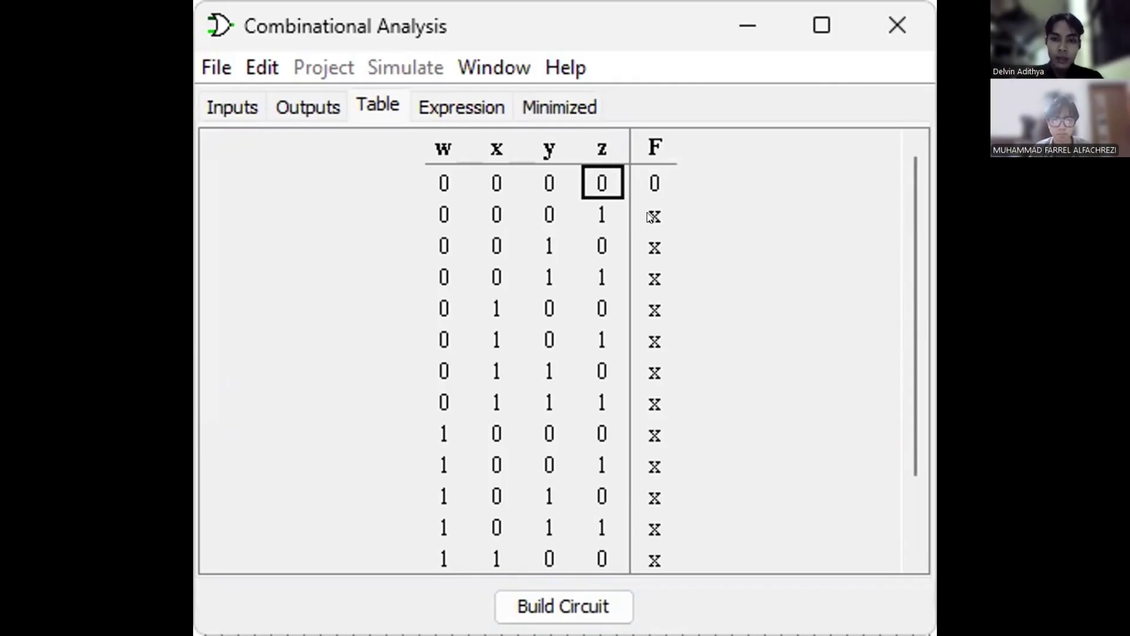
{"action": "left_click", "coordinate": [645, 189]}
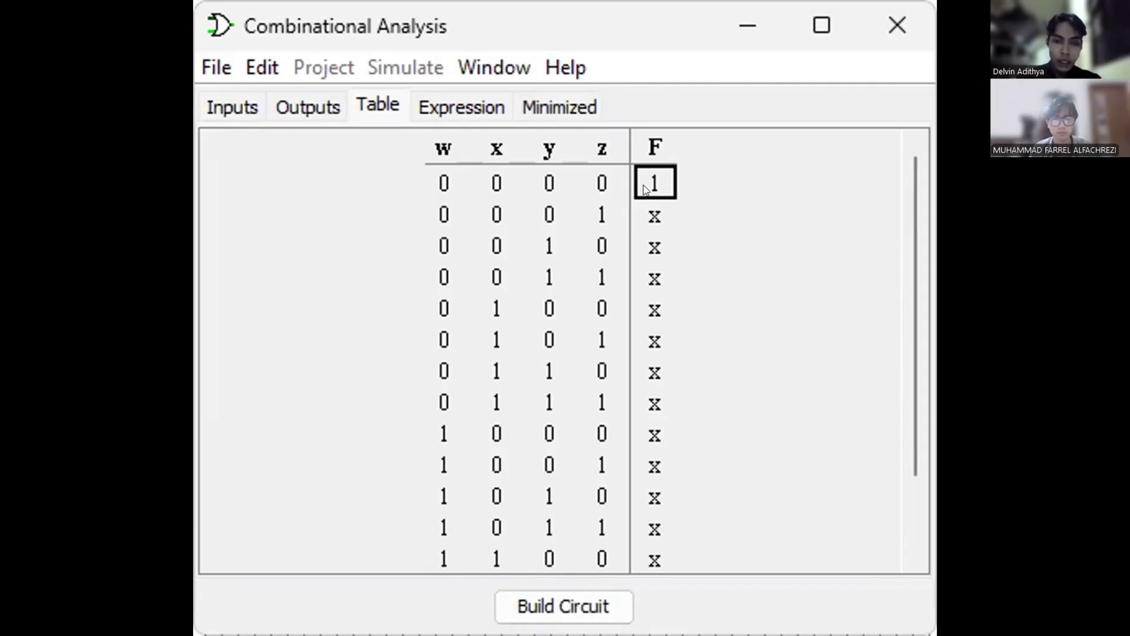
{"action": "key", "text": "Down"}
{"action": "left_click", "coordinate": [650, 216]}
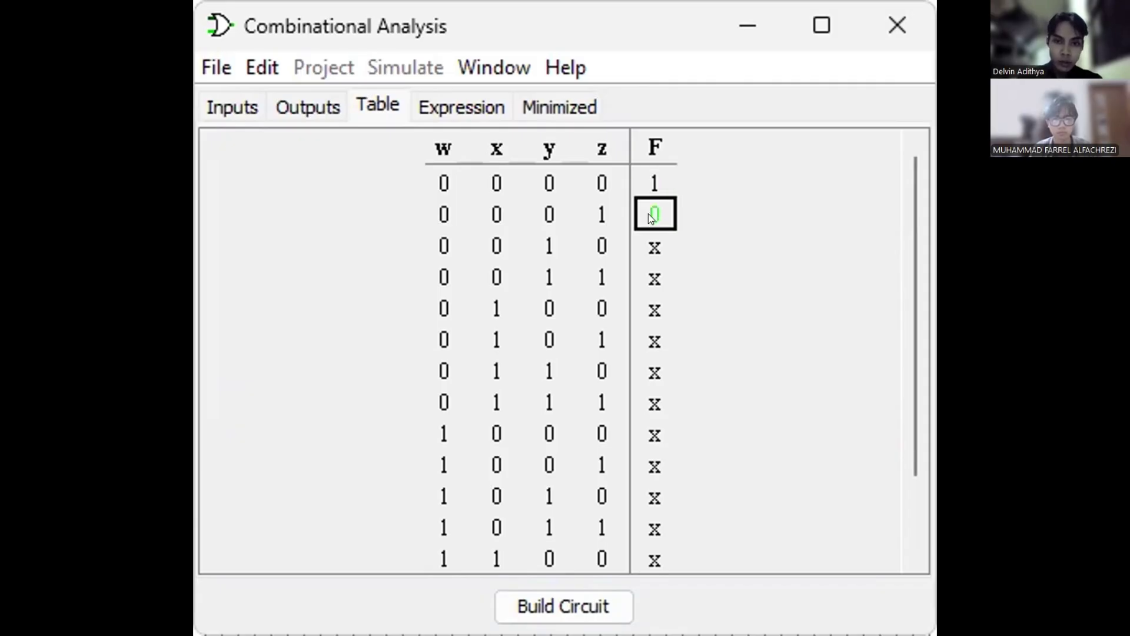
{"action": "key", "text": "1"}
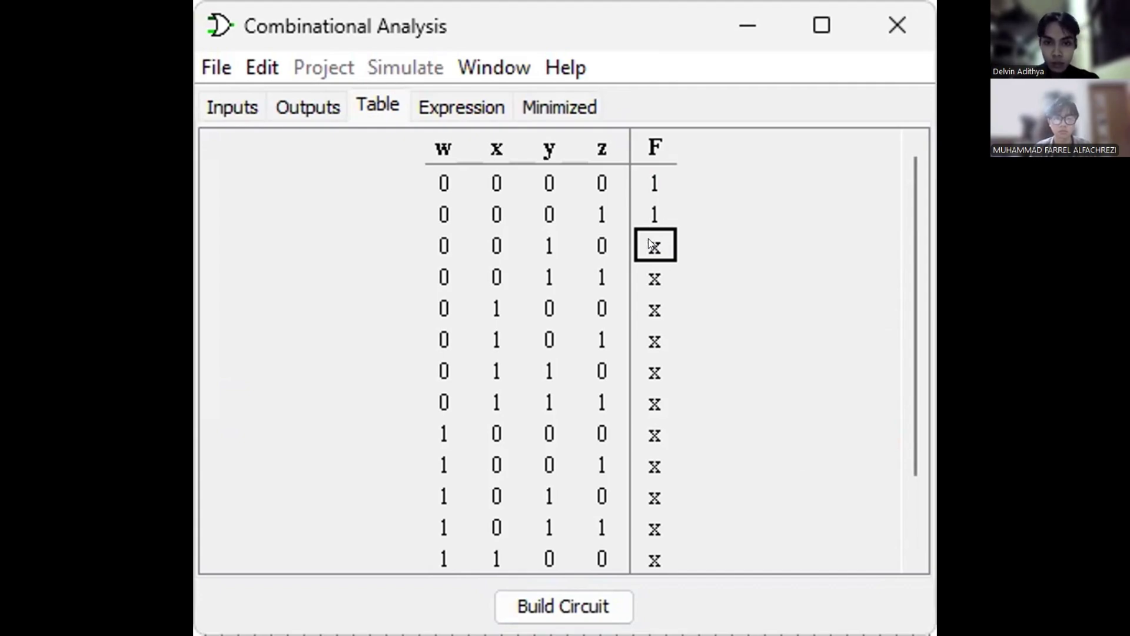
{"action": "key", "text": "1"}
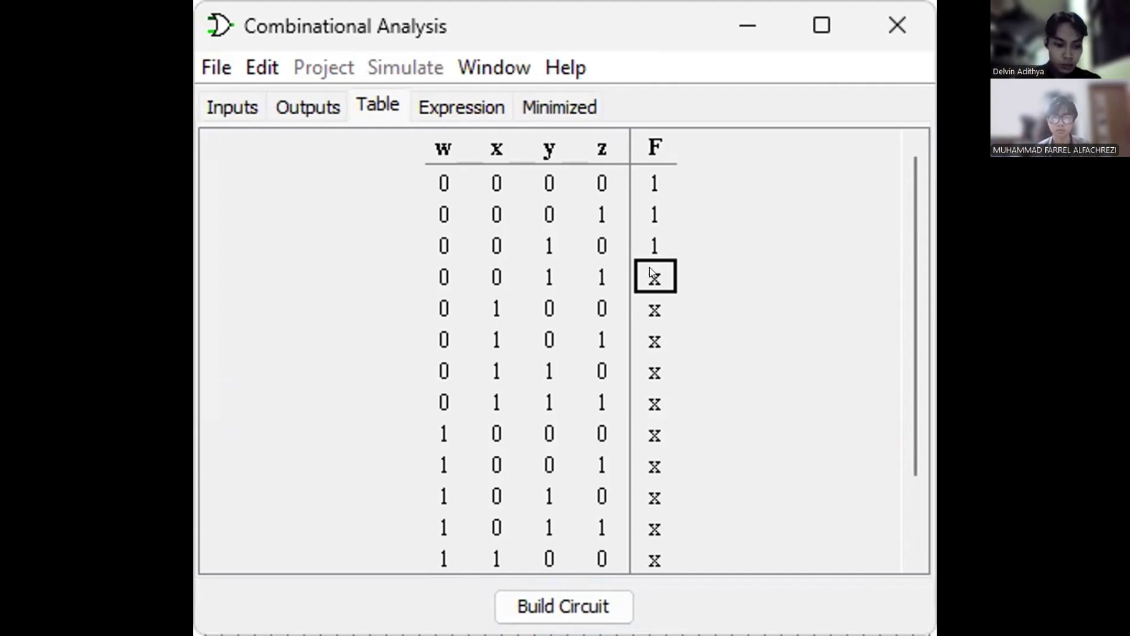
{"action": "key", "text": "1"}
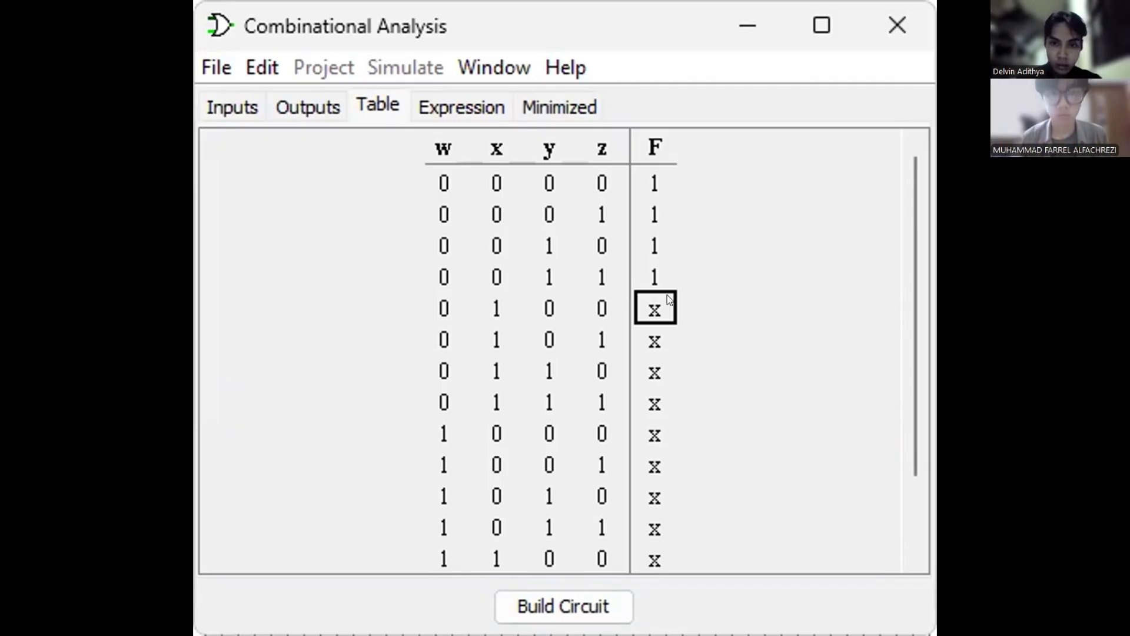
Step: Set output F to 0 for input row 0100 and to 1 for all rows from 0101 through 1111
{"action": "key", "text": "0"}
{"action": "key", "text": "1"}
{"action": "key", "text": "1"}
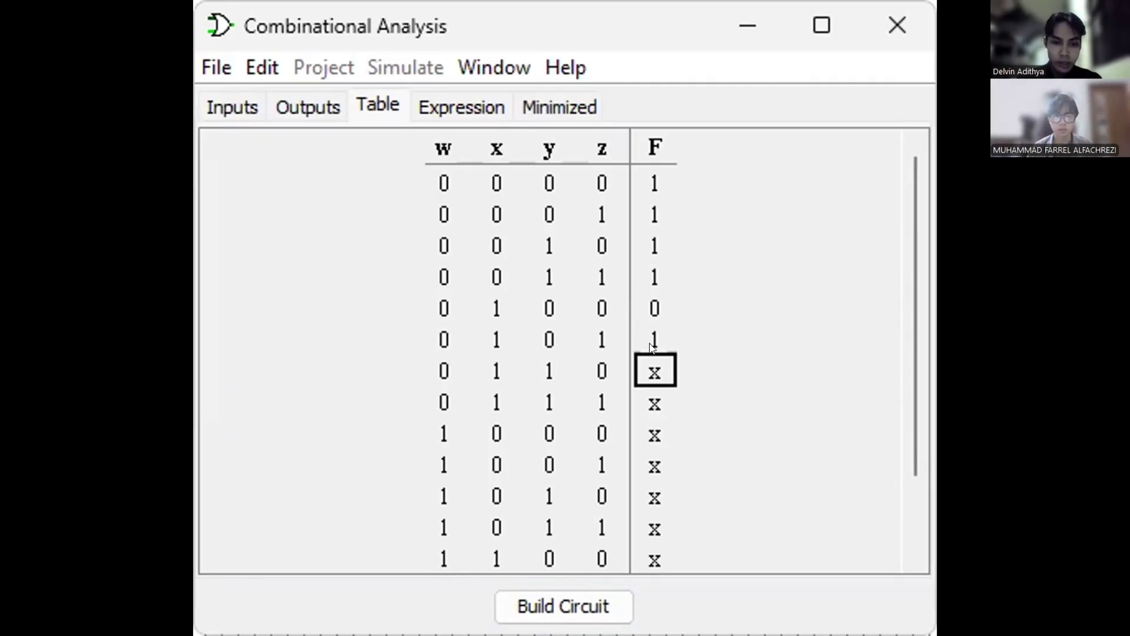
{"action": "key", "text": "1"}
{"action": "key", "text": "1"}
{"action": "key", "text": "1"}
{"action": "key", "text": "1"}
{"action": "key", "text": "1"}
{"action": "key", "text": "1"}
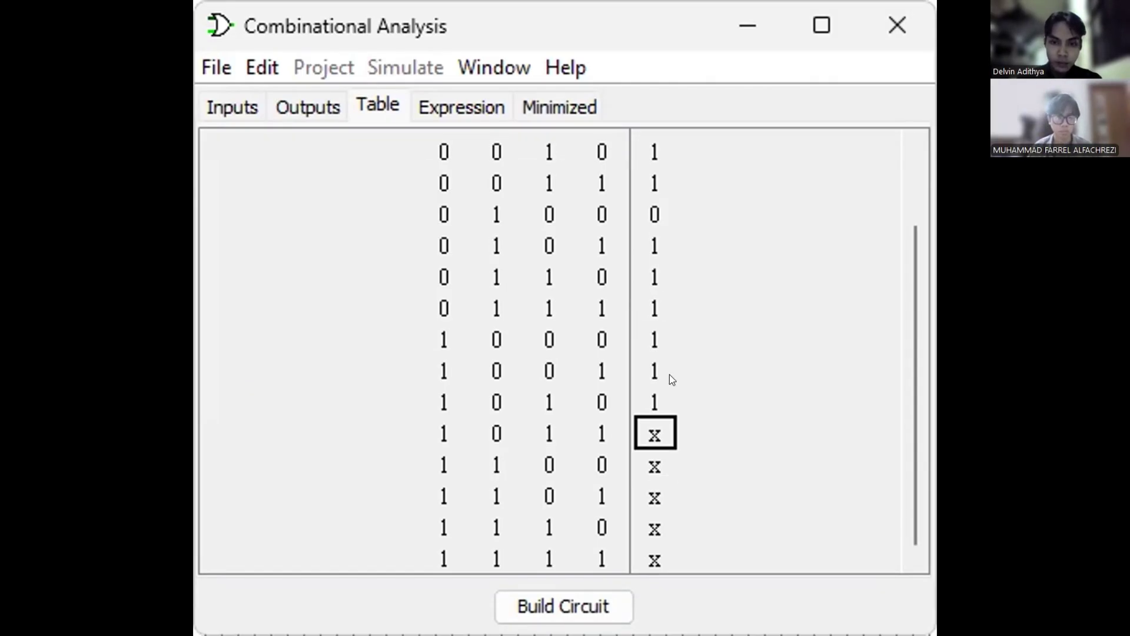
{"action": "key", "text": "1"}
{"action": "key", "text": "1"}
{"action": "key", "text": "1"}
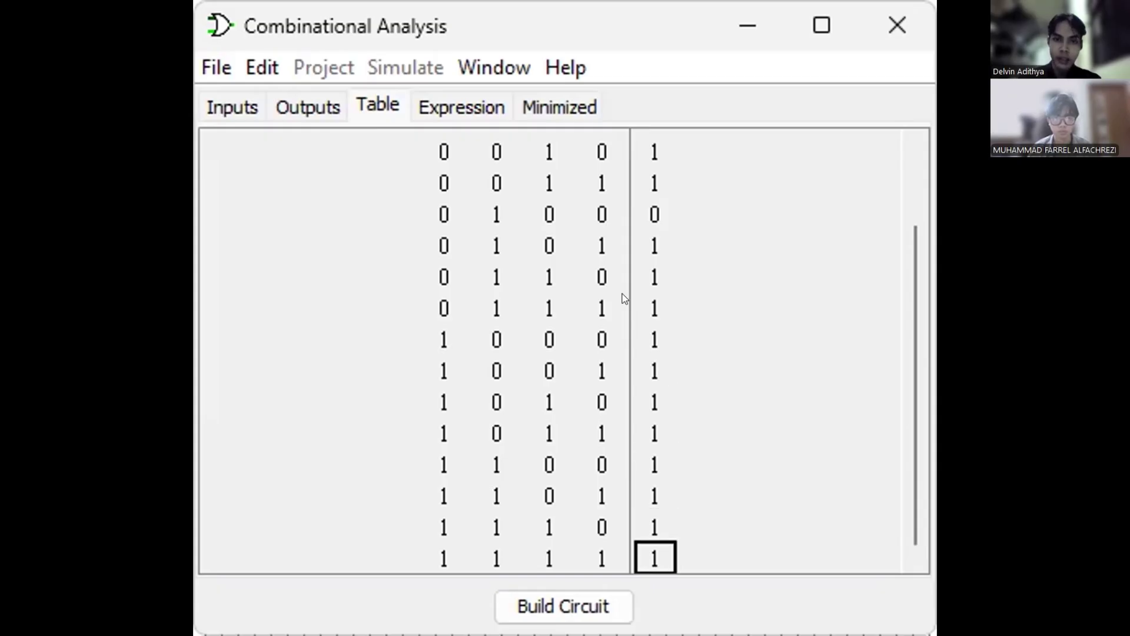
Step: Examine the Boolean expression for F and its minimized sum-of-products Karnaugh map
{"action": "left_click", "coordinate": [487, 112]}
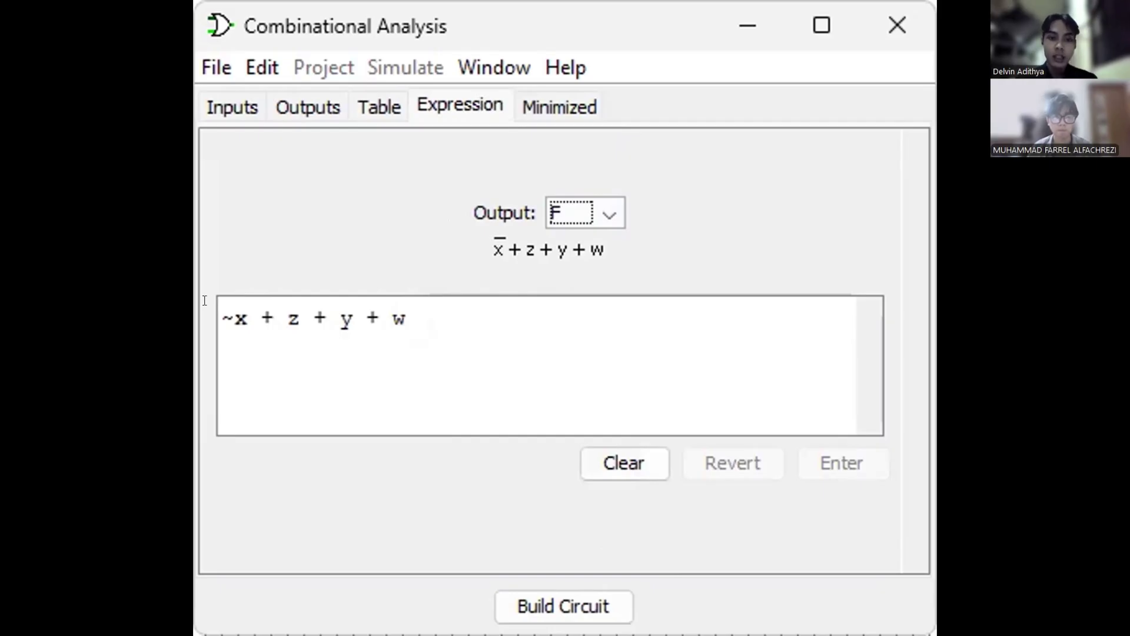
{"action": "left_click", "coordinate": [515, 110]}
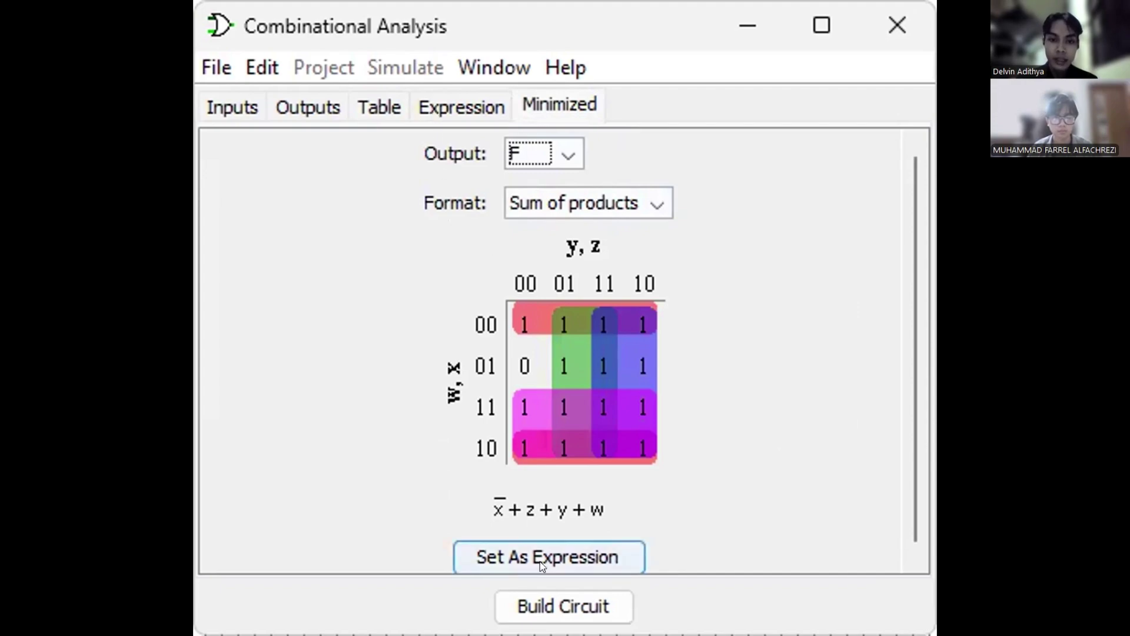
Step: Build the circuit main from the minimized expression x' + z + y + w, replacing the existing main circuit
{"action": "left_click", "coordinate": [542, 592]}
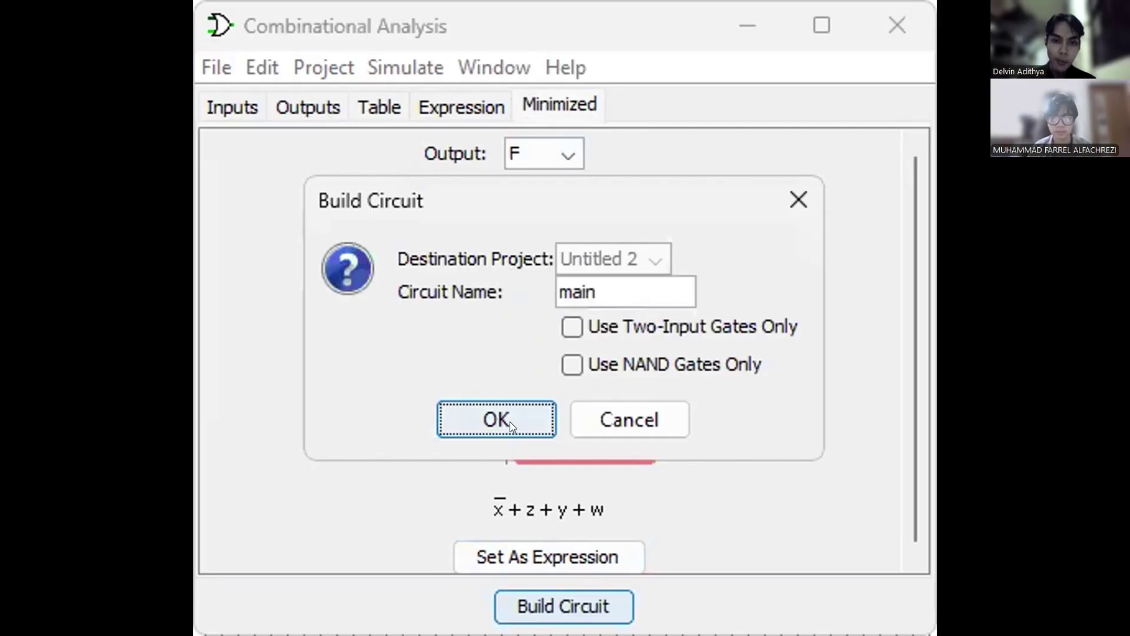
{"action": "left_click", "coordinate": [509, 422]}
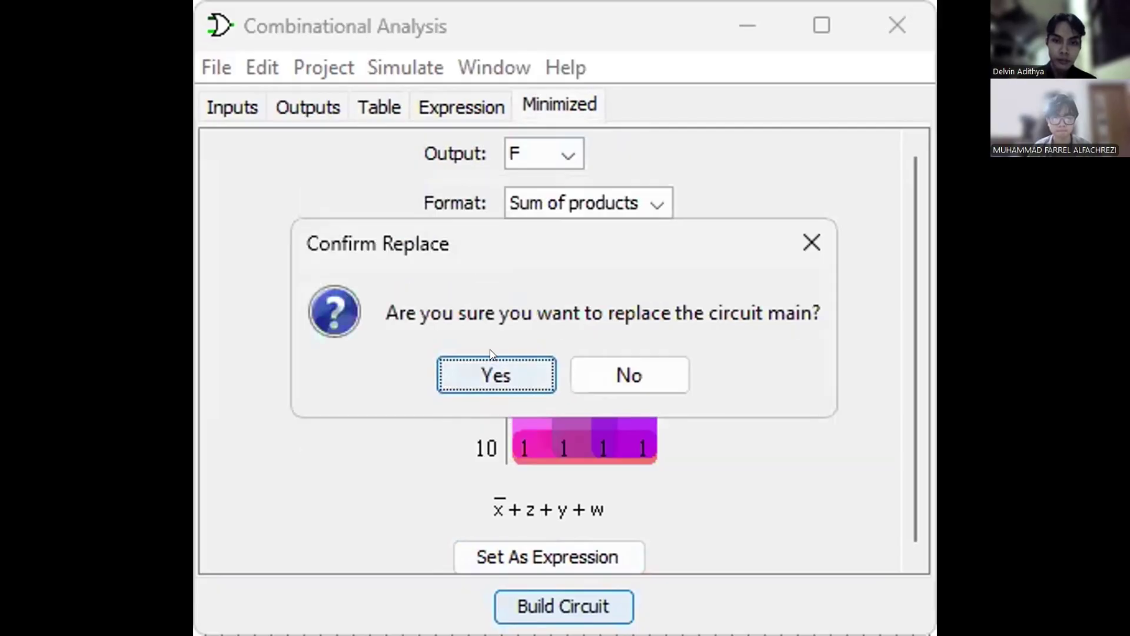
{"action": "left_click", "coordinate": [509, 369]}
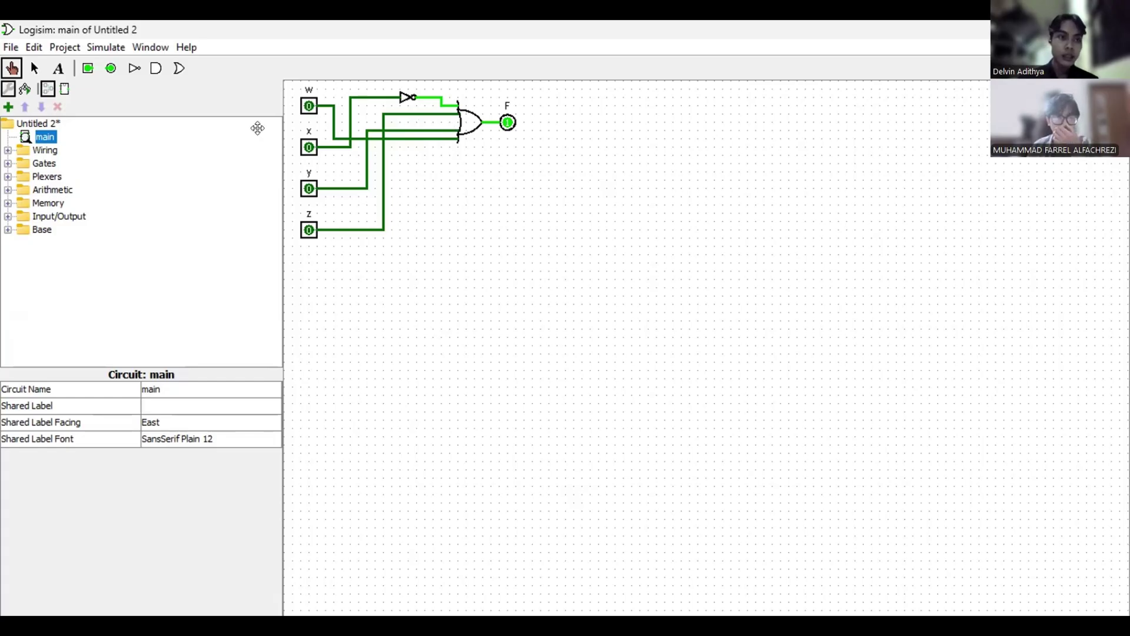
{"action": "right_click", "coordinate": [42, 134]}
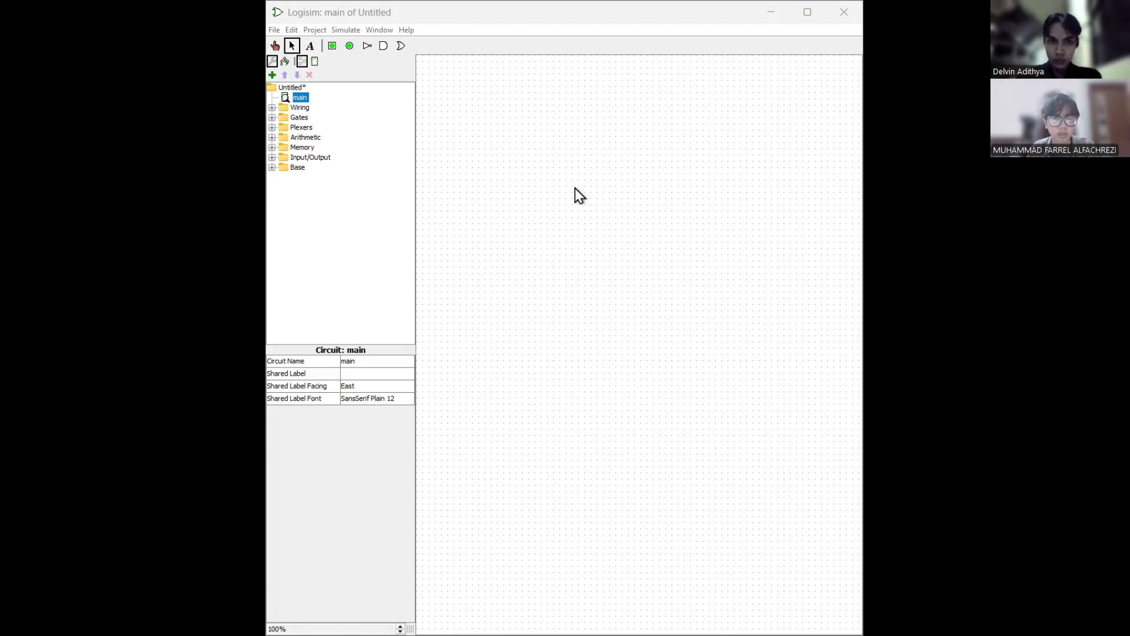
Step: Add a circuit named pixel 3 and build F = z' + y + w'x + wx' in it through circuit analysis
{"action": "left_click", "coordinate": [272, 76]}
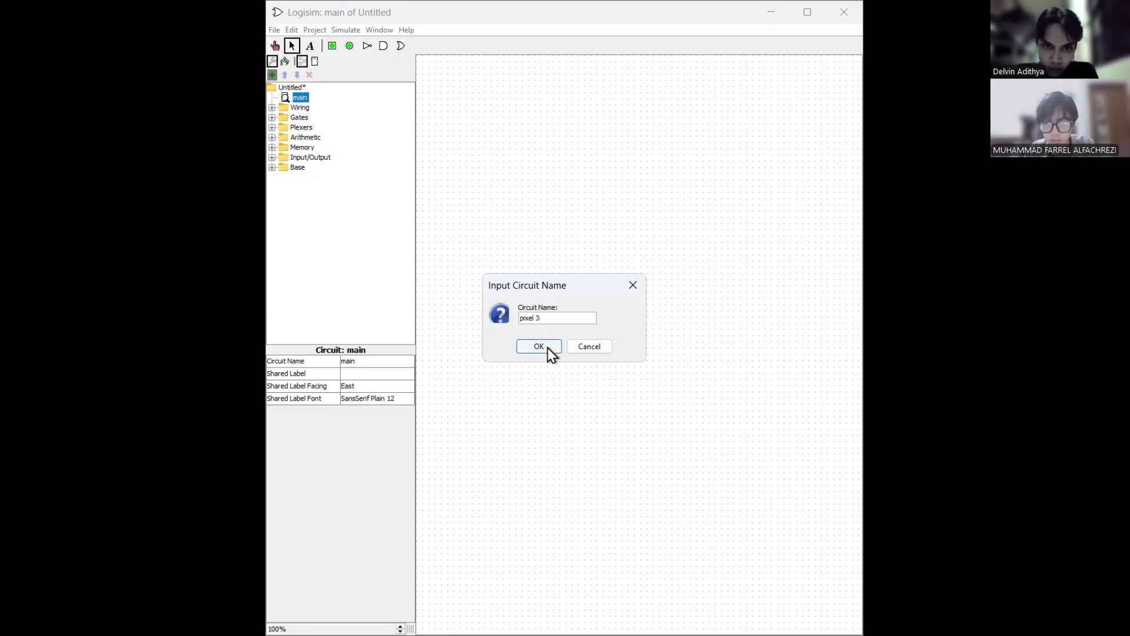
{"action": "key", "text": "Return"}
{"action": "right_click", "coordinate": [293, 107]}
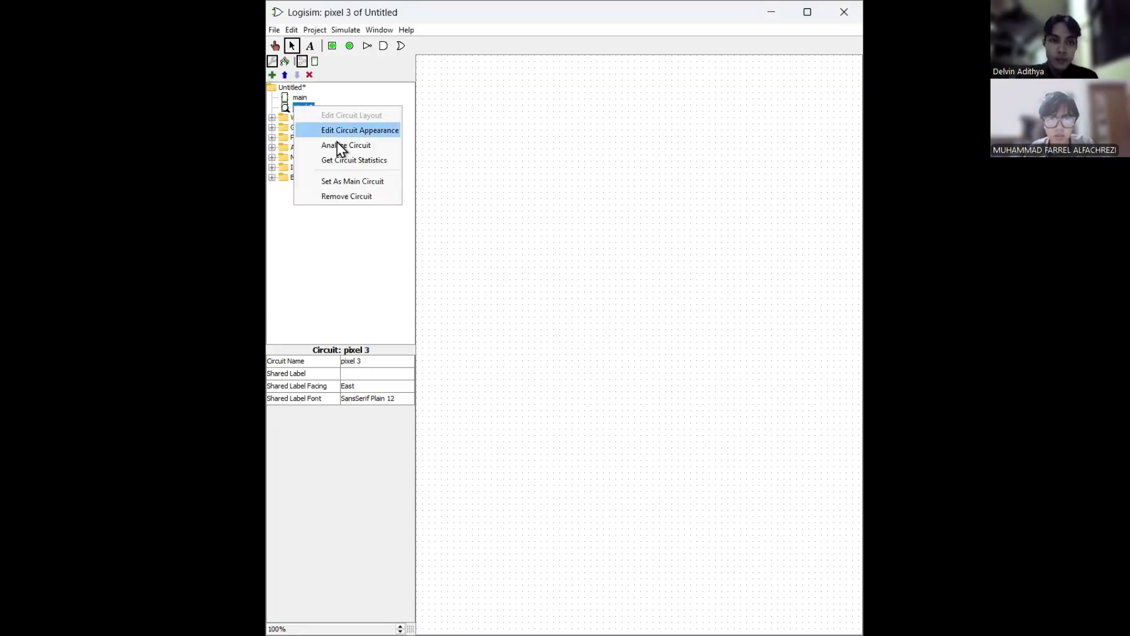
{"action": "left_click", "coordinate": [338, 145]}
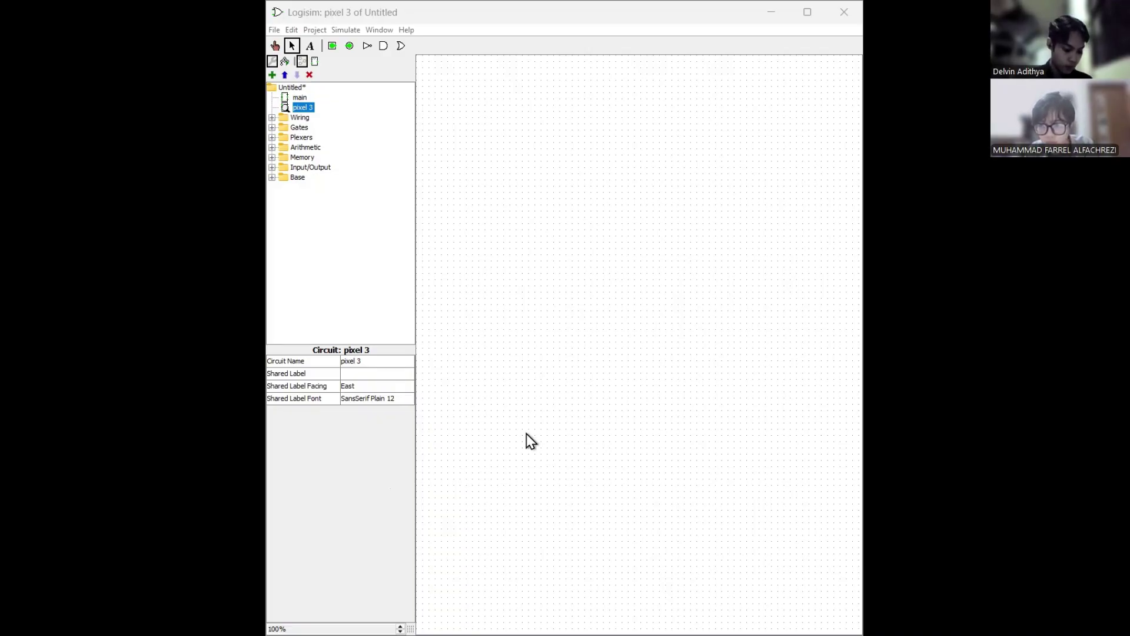
{"action": "left_click", "coordinate": [673, 551]}
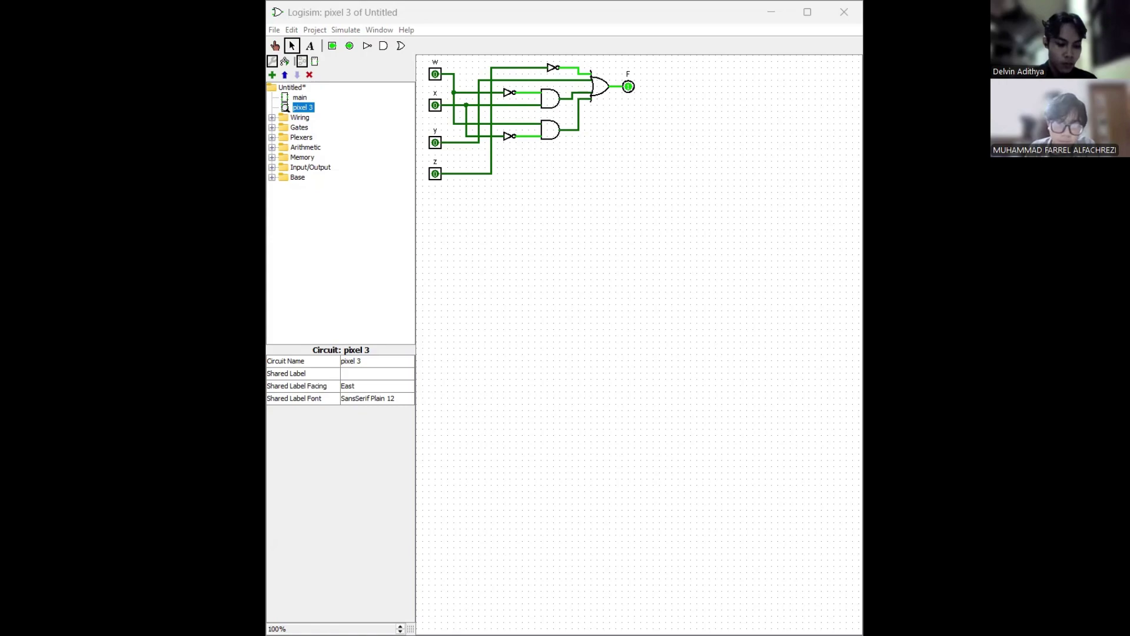
{"action": "left_click", "coordinate": [574, 218]}
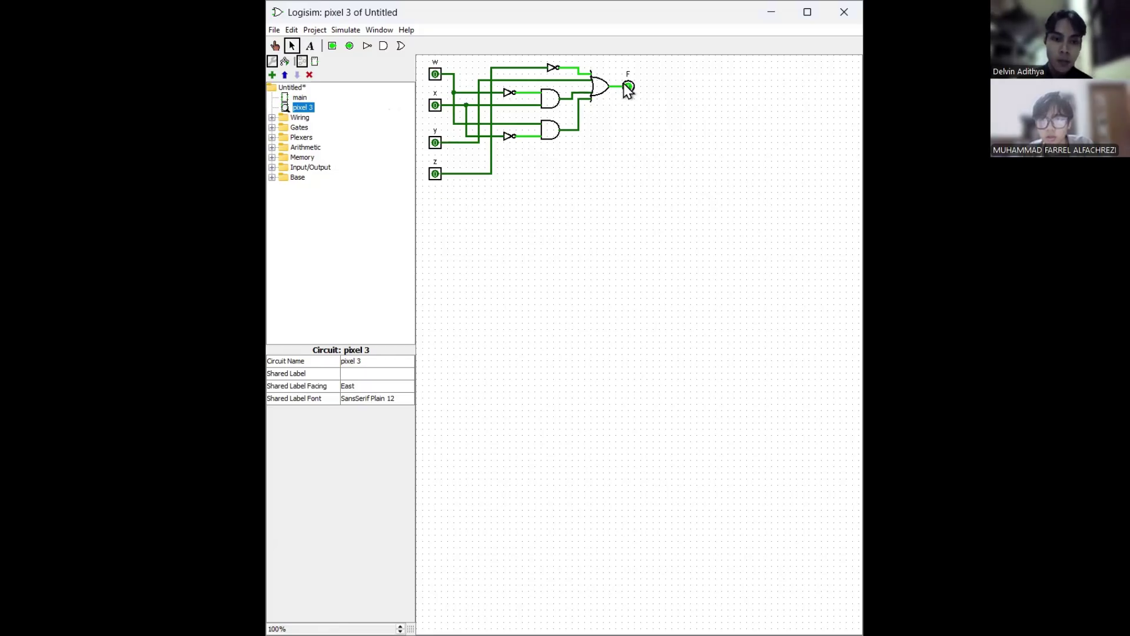
Step: Rebuild the pixel 3 circuit from its analysis using NAND gates only, replacing the AND-OR version
{"action": "left_click", "coordinate": [273, 74]}
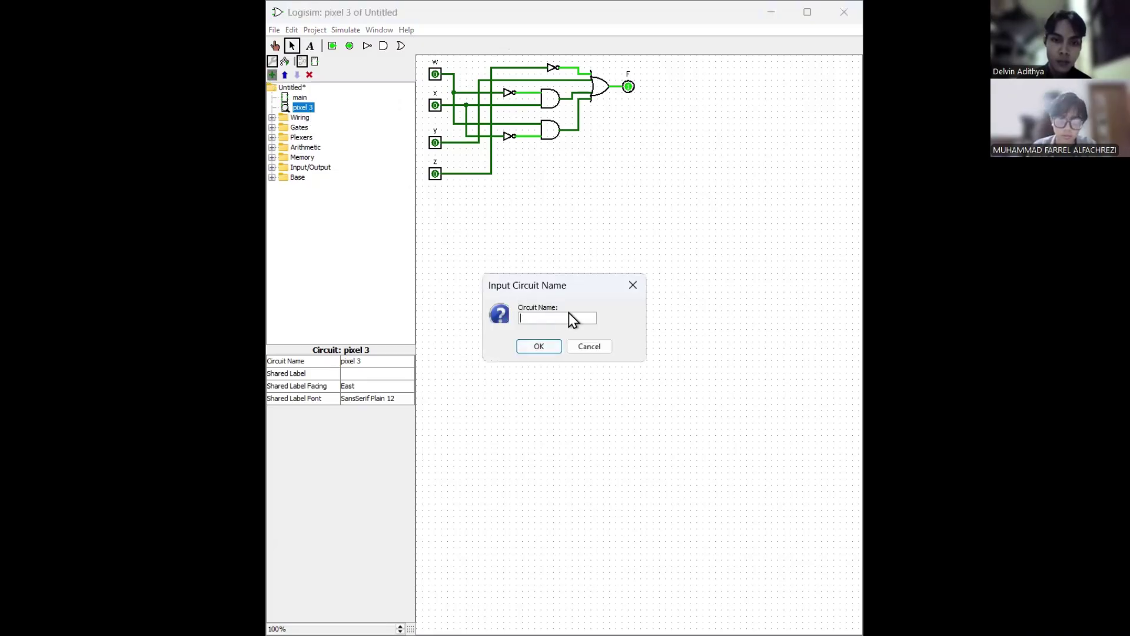
{"action": "left_click", "coordinate": [628, 291]}
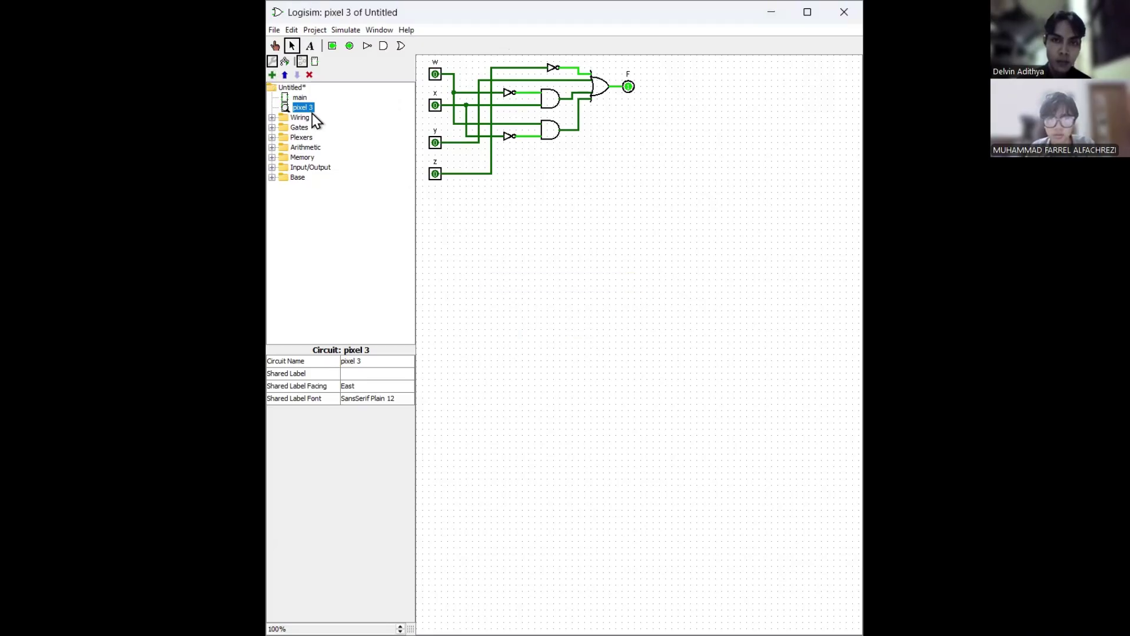
{"action": "right_click", "coordinate": [310, 110]}
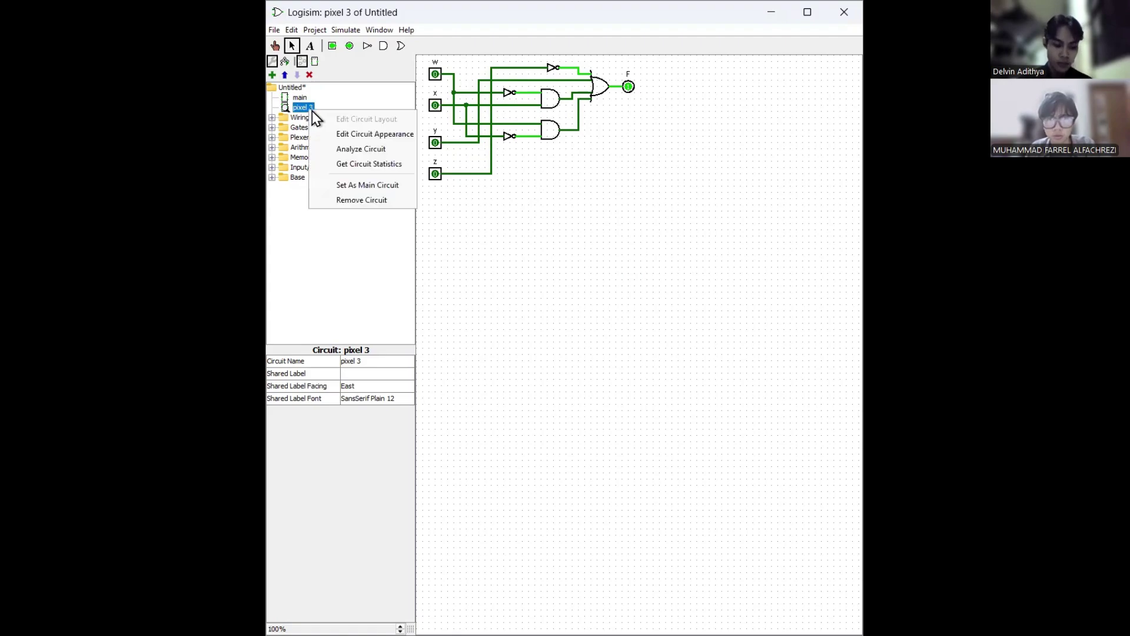
{"action": "left_click", "coordinate": [367, 150]}
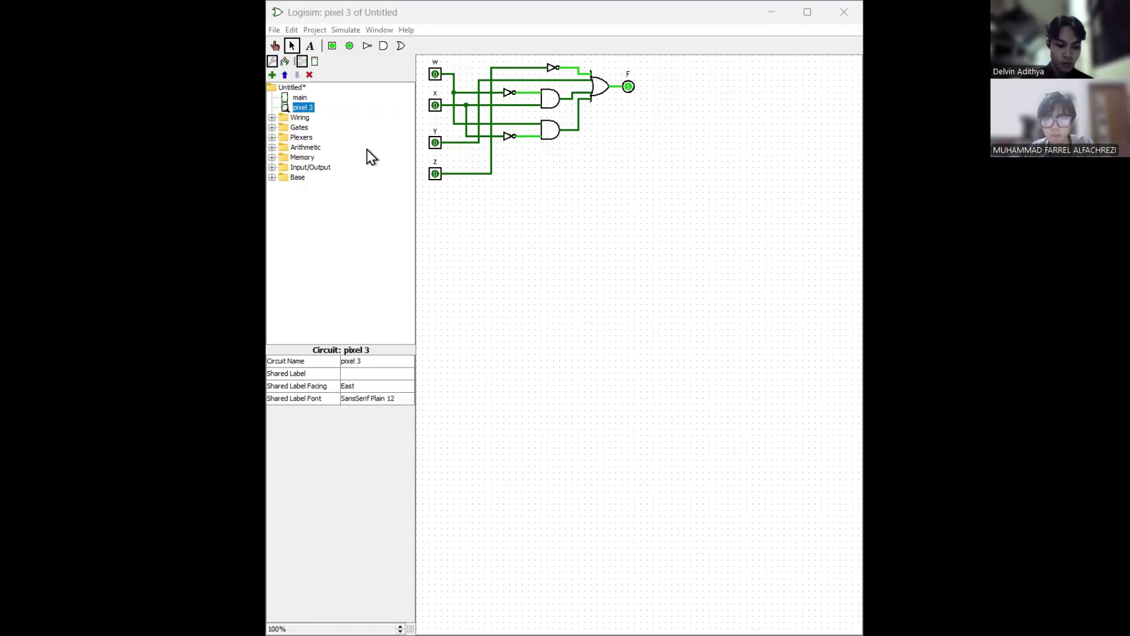
{"action": "left_click", "coordinate": [630, 187]}
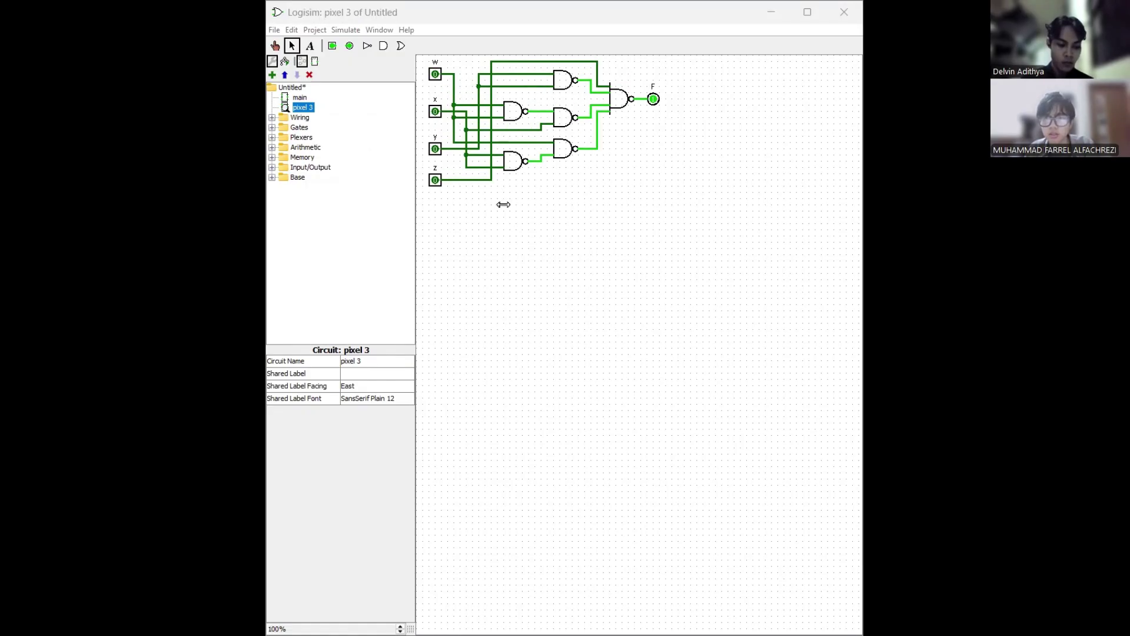
{"action": "left_click", "coordinate": [559, 122]}
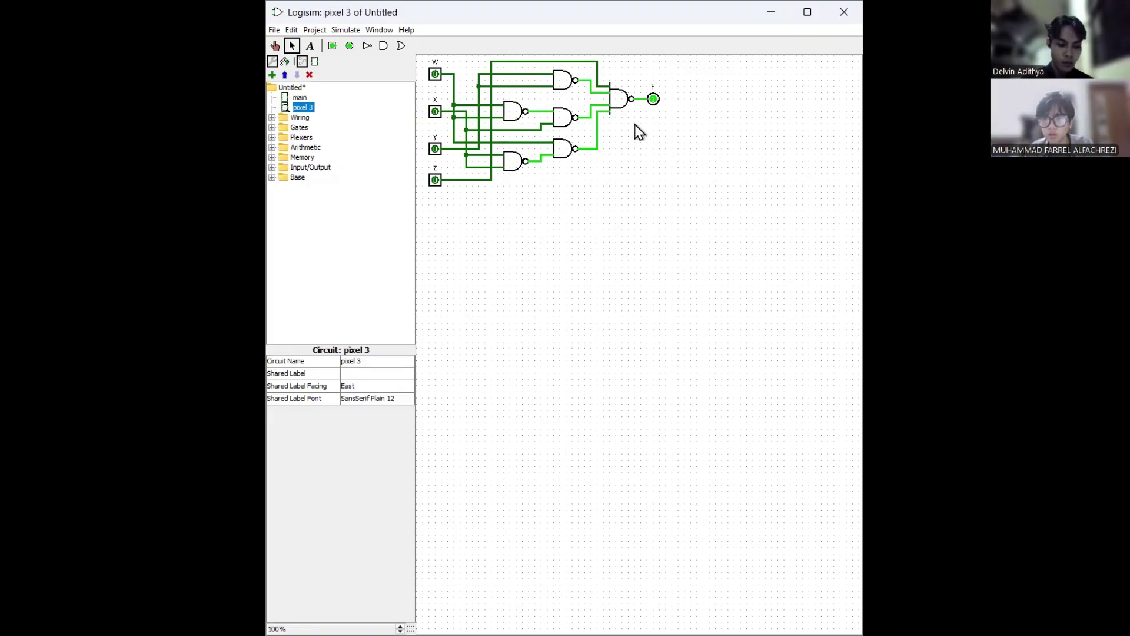
Step: Add a new circuit named pixel 4 to the project
{"action": "left_click", "coordinate": [272, 75]}
{"action": "type", "text": "pi"}
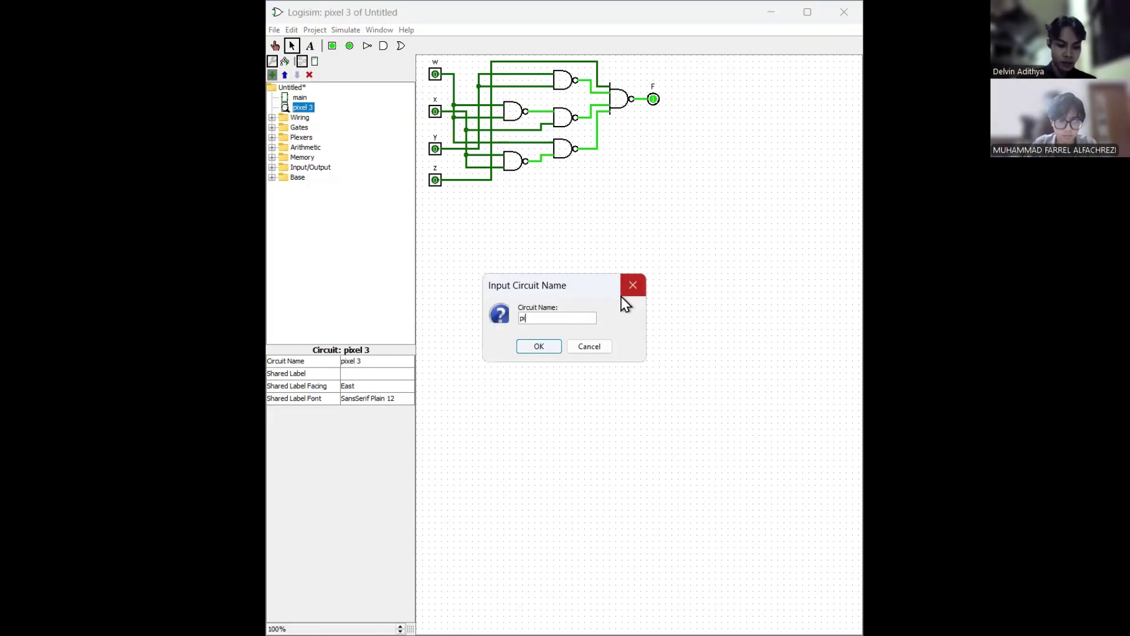
{"action": "type", "text": "xel 4"}
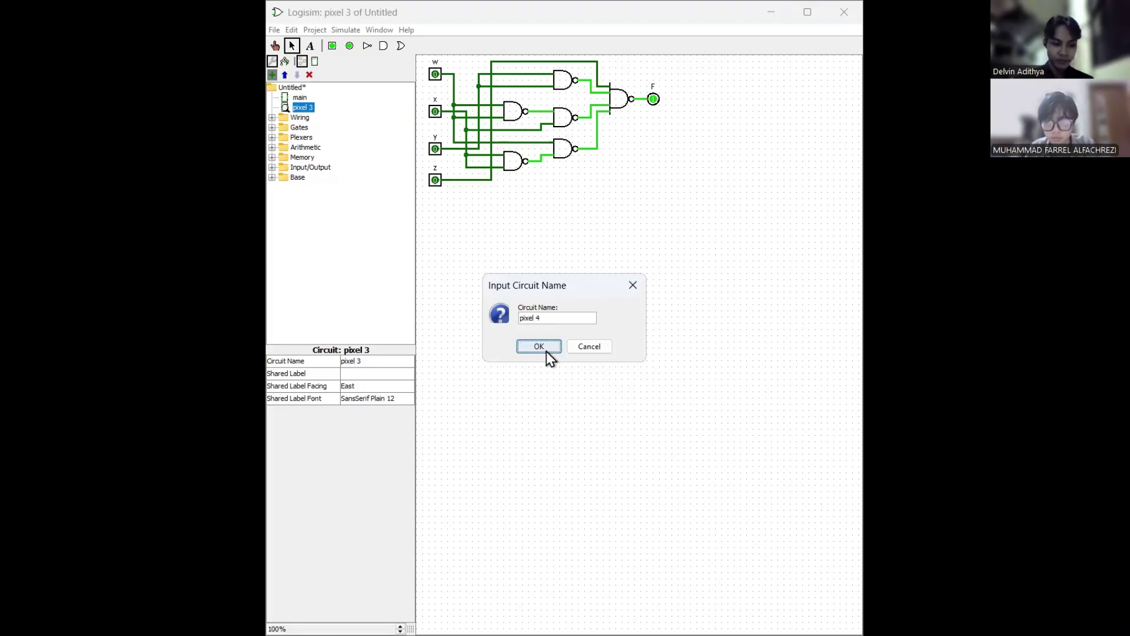
{"action": "left_click", "coordinate": [547, 351]}
Step: Analyze the pixel 4 circuit and build F = y' + xz' + w with inputs w, x, y and z
{"action": "right_click", "coordinate": [305, 120]}
{"action": "left_click", "coordinate": [305, 121]}
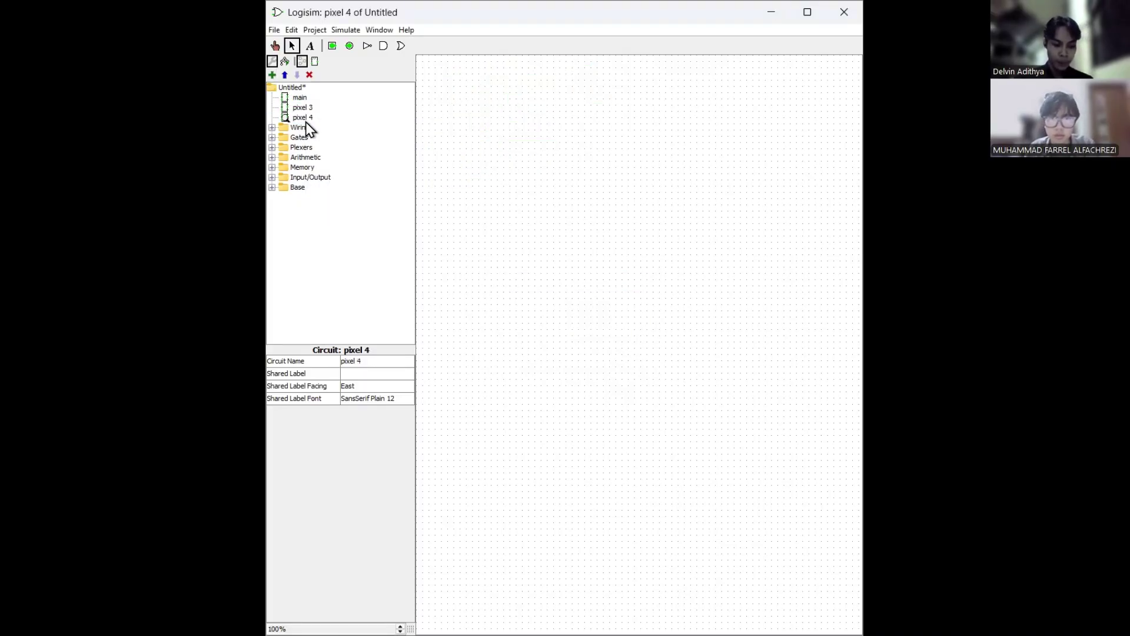
{"action": "right_click", "coordinate": [302, 118]}
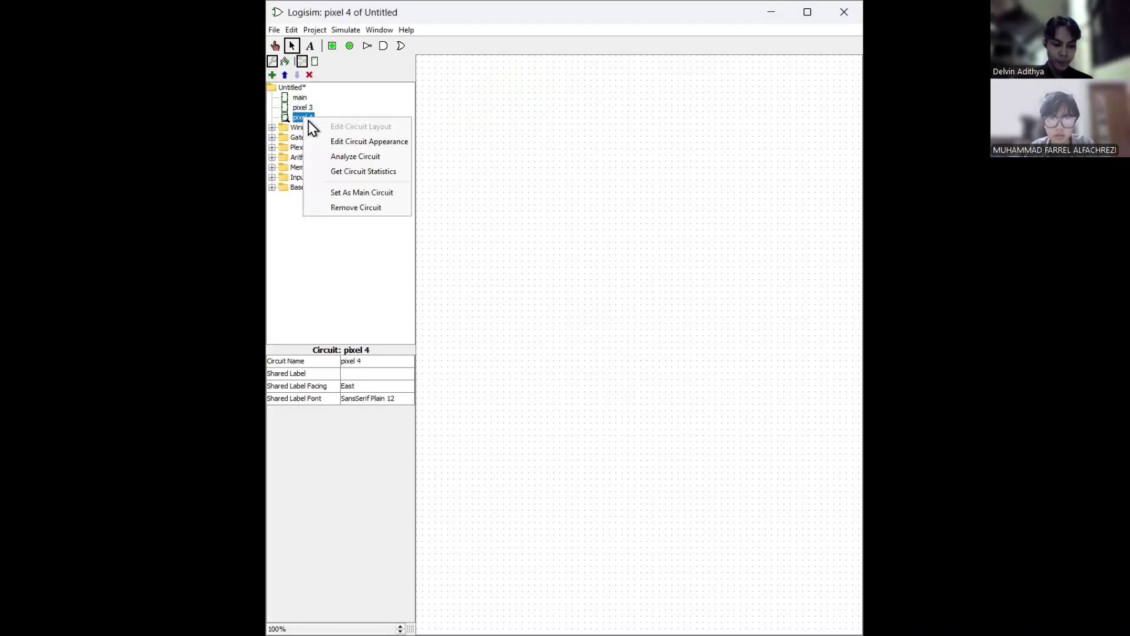
{"action": "left_click", "coordinate": [346, 153]}
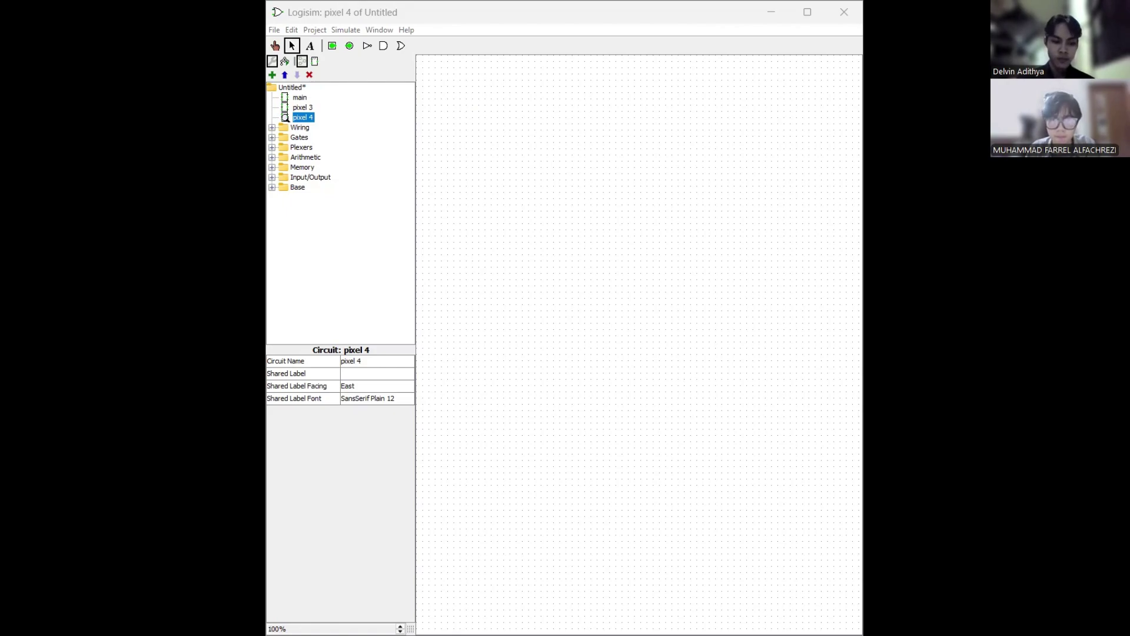
{"action": "key", "text": "ctrl+v"}
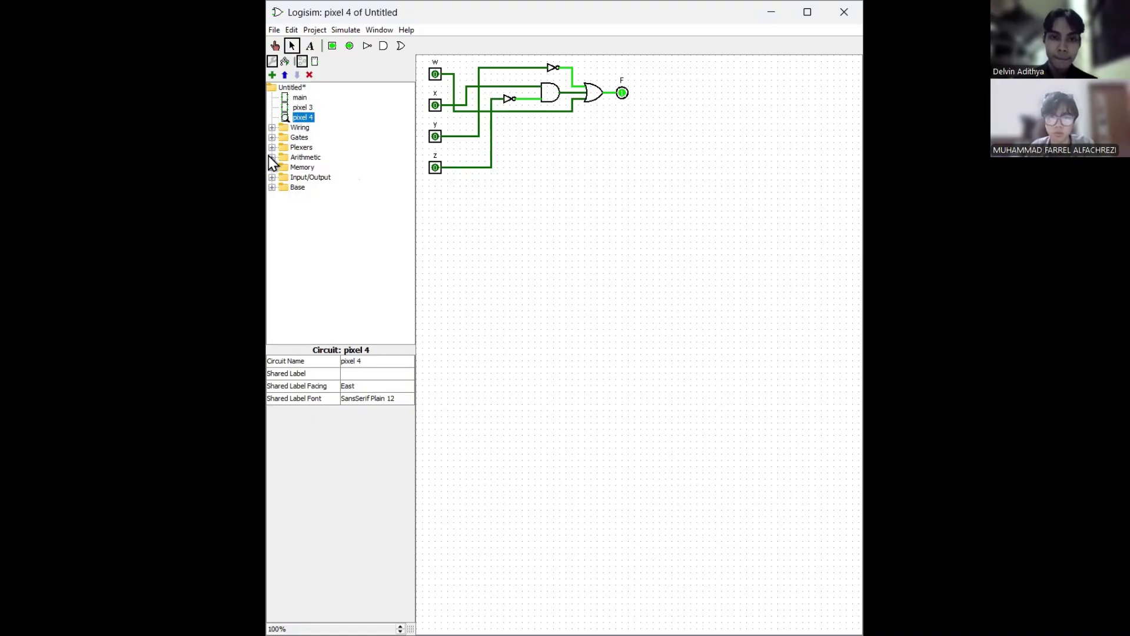
Step: Rebuild the pixel 4 circuit from its analysis using NAND gates only
{"action": "right_click", "coordinate": [300, 117]}
{"action": "left_click", "coordinate": [370, 153]}
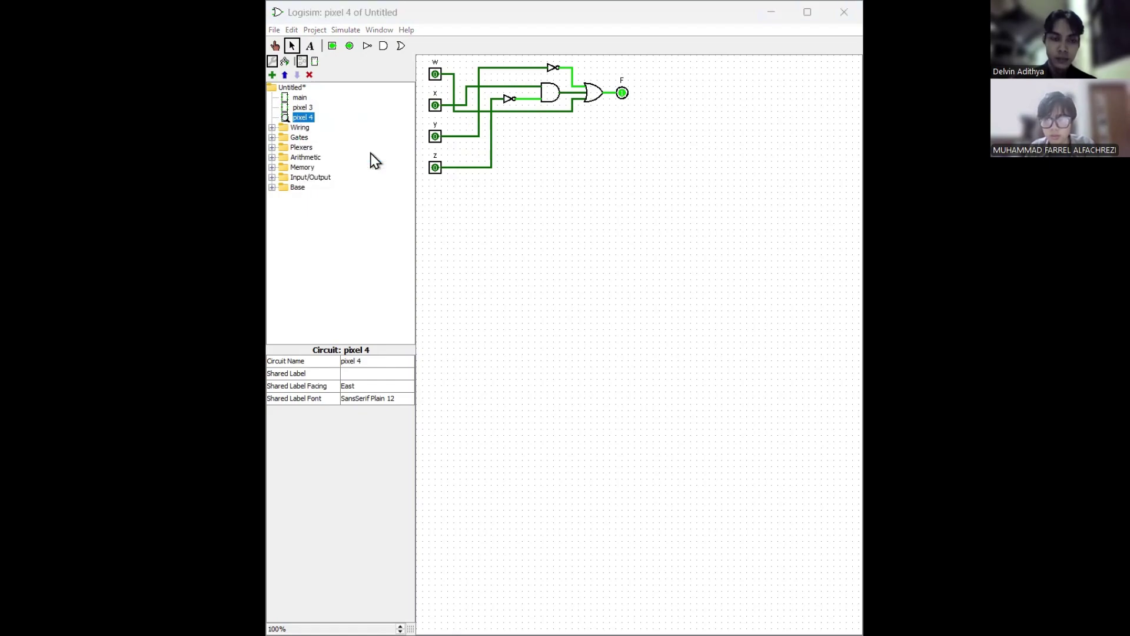
{"action": "left_click", "coordinate": [578, 246]}
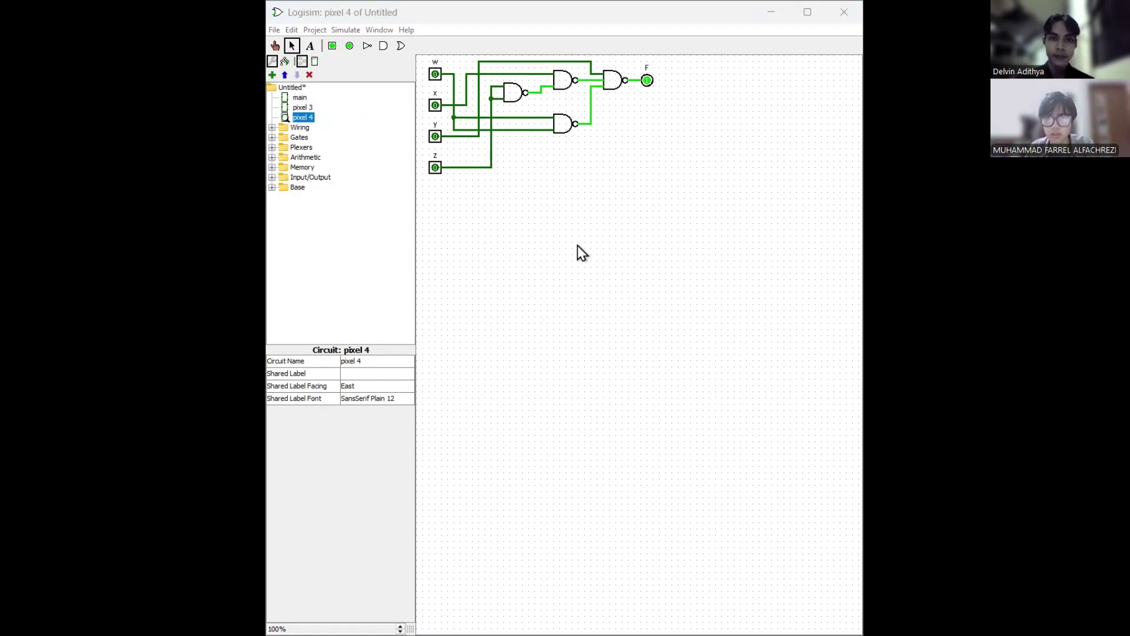